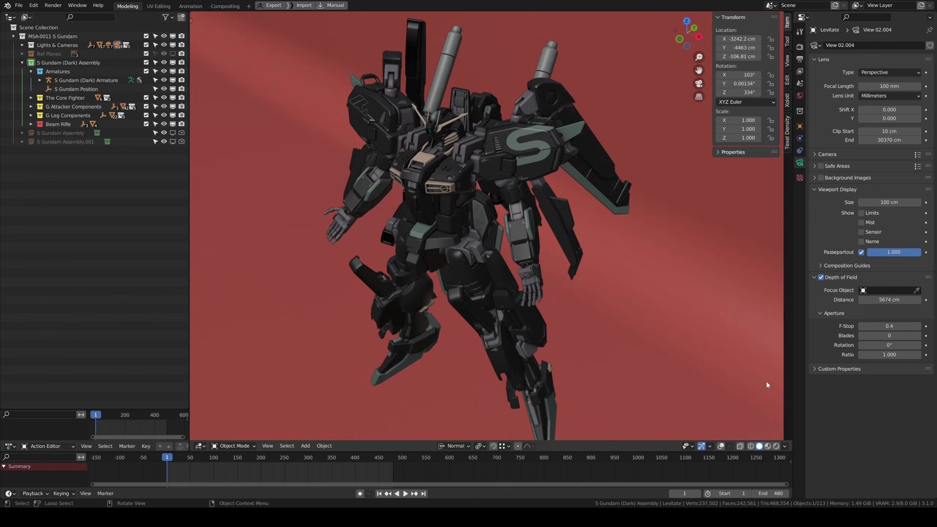
pyautogui.moveTo(766, 380)
pyautogui.mouseDown(button='middle')
pyautogui.moveTo(623, 338)
pyautogui.moveTo(589, 340)
pyautogui.moveTo(751, 346)
pyautogui.moveTo(757, 304)
pyautogui.moveTo(679, 297)
pyautogui.mouseUp(button='middle')
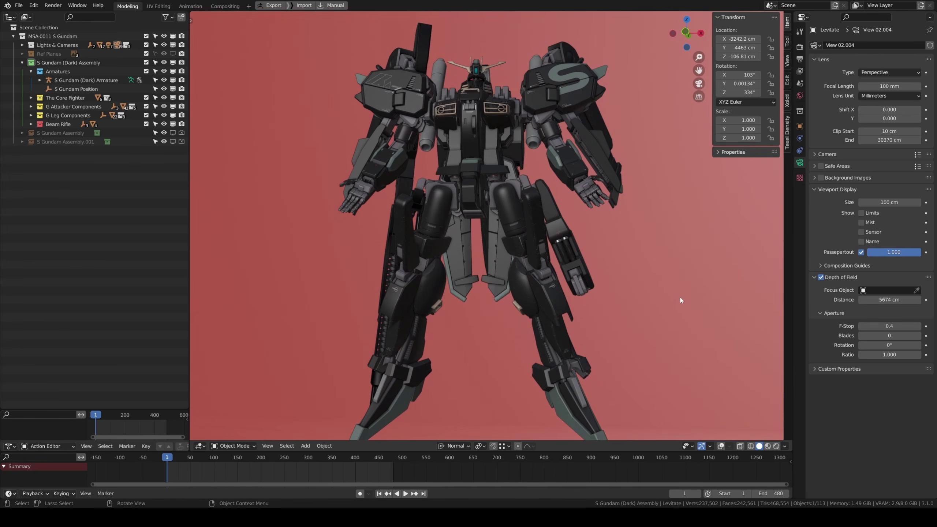
pyautogui.press('KP_0')
pyautogui.moveTo(575, 387)
pyautogui.keyDown('alt'); pyautogui.mouseDown()
pyautogui.moveTo(521, 390)
pyautogui.moveTo(464, 408)
pyautogui.moveTo(517, 354)
pyautogui.moveTo(461, 223)
pyautogui.moveTo(424, 247)
pyautogui.mouseUp(); pyautogui.keyUp('alt')
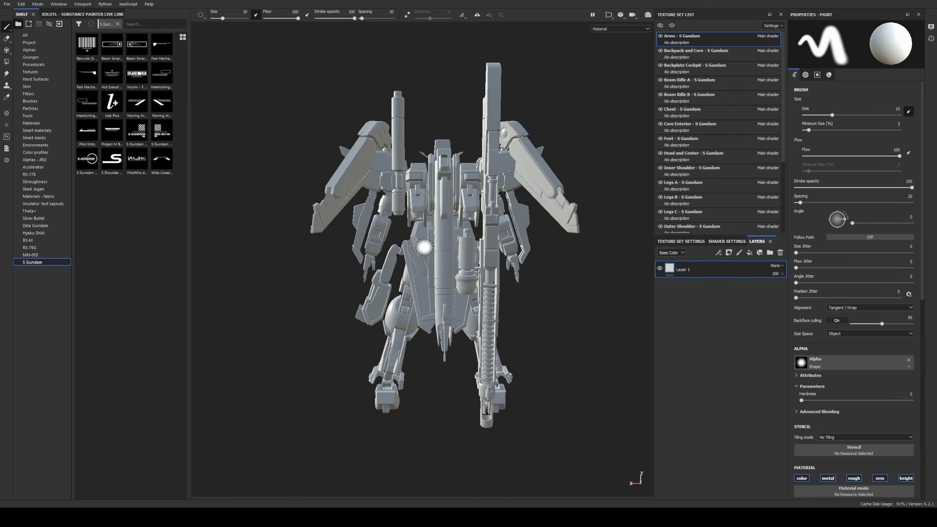
pyautogui.keyDown('alt'); pyautogui.moveTo(545, 270); pyautogui.dragTo(609, 273); pyautogui.keyUp('alt')
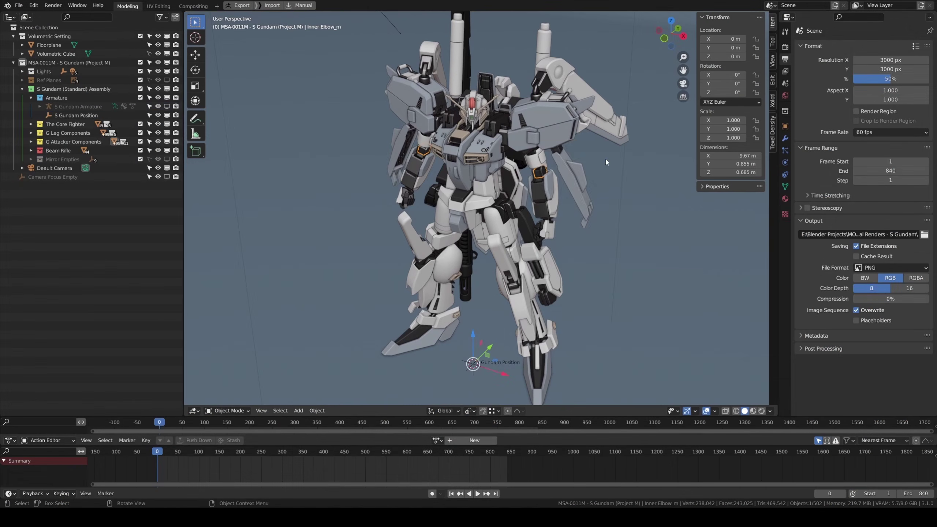
# Step: Select every object sharing the inner elbow's material and inspect the selection in isolation
pyautogui.hotkey('shift', 'l')
pyautogui.click(701, 257)
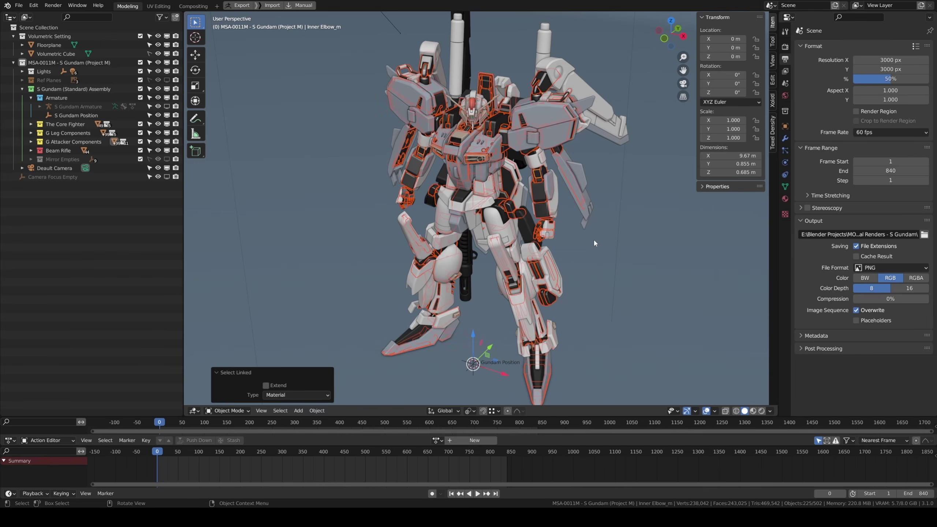
pyautogui.press('KP_Divide')
pyautogui.click(596, 241)
pyautogui.moveTo(600, 183); pyautogui.dragTo(332, 185, button='middle')
pyautogui.press('KP_Divide')
# Step: Select the objects linked to the chest part and view them in isolation
pyautogui.click(462, 182)
pyautogui.hotkey('shift', 'l')
pyautogui.press('KP_Divide')
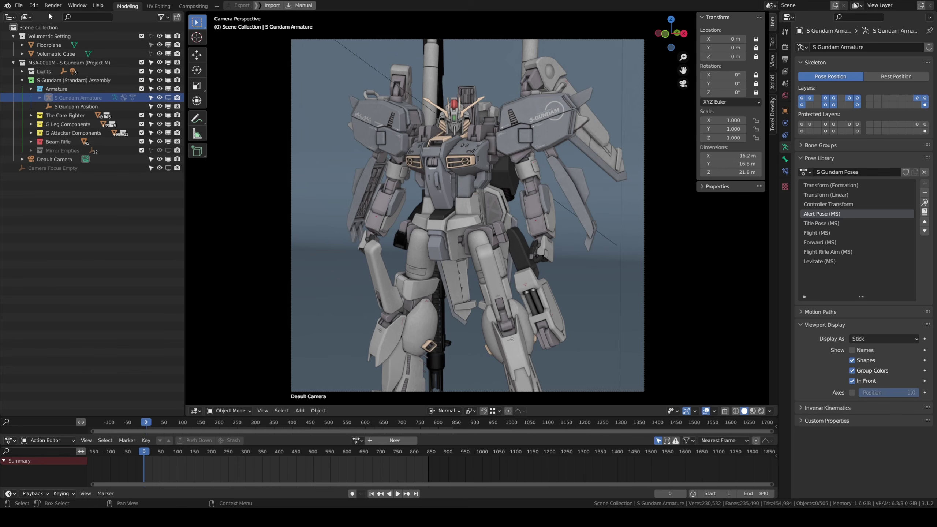
# Step: Review the Input and Keymap preferences and save the preferences
pyautogui.click(34, 5)
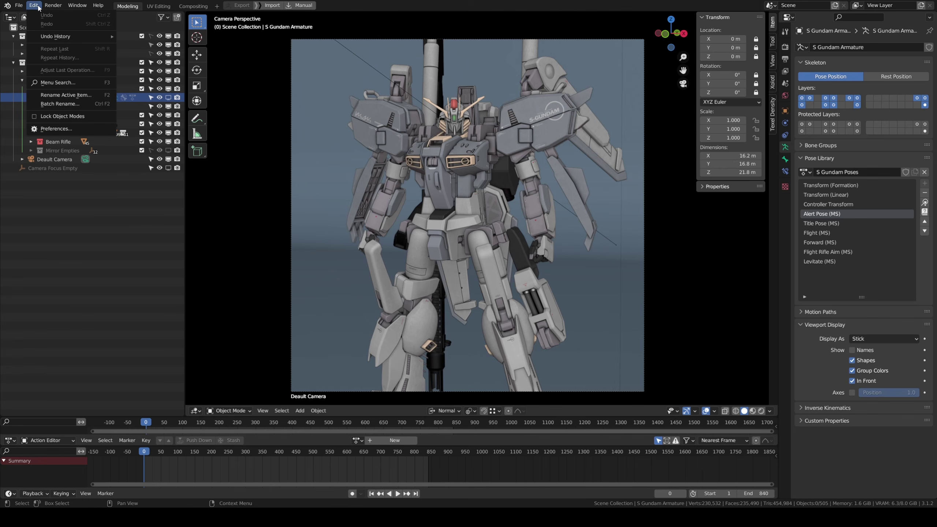
pyautogui.click(42, 130)
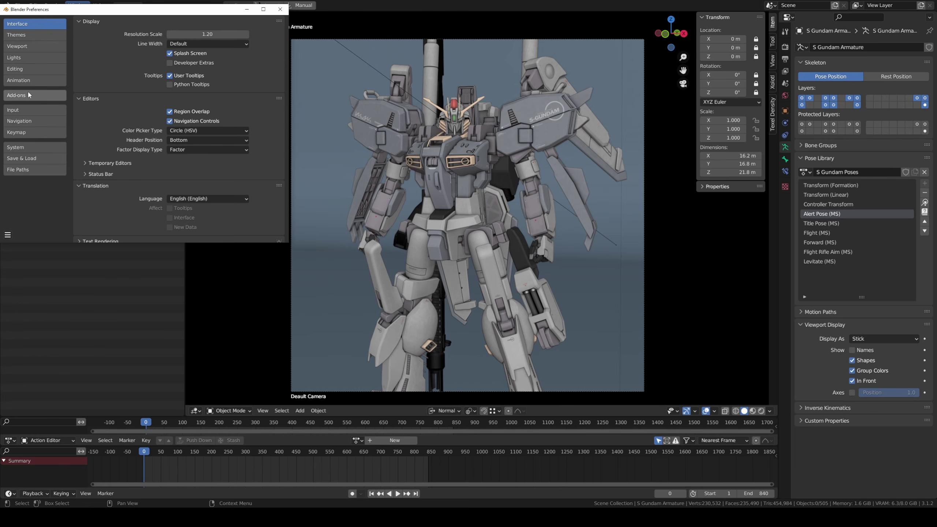
pyautogui.click(17, 112)
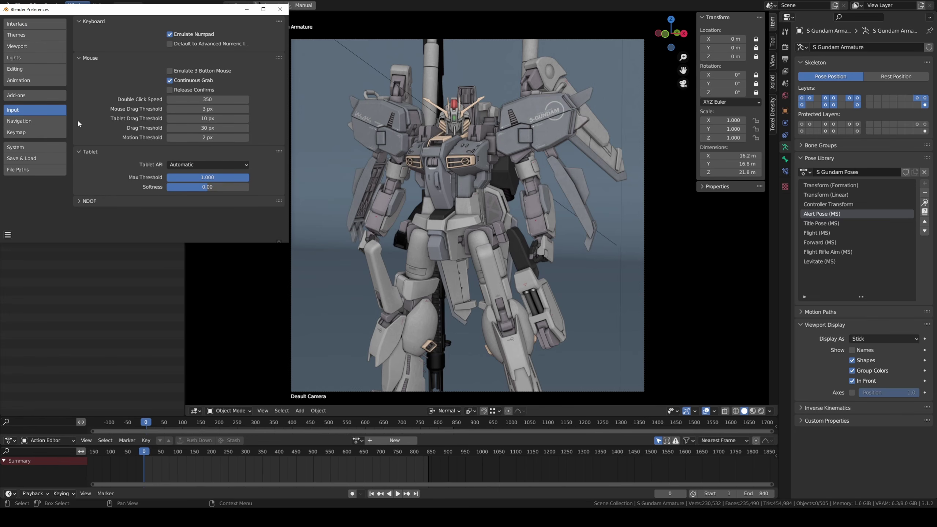
pyautogui.click(43, 134)
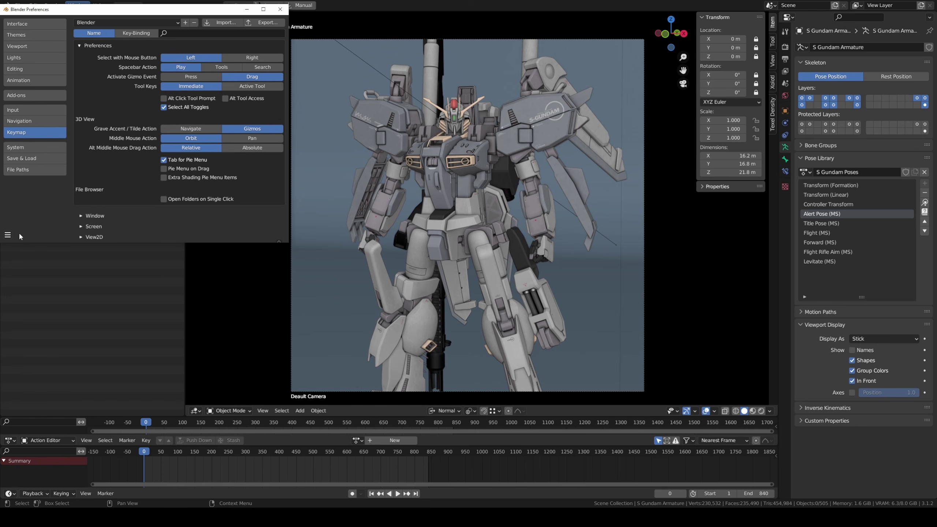
pyautogui.click(10, 235)
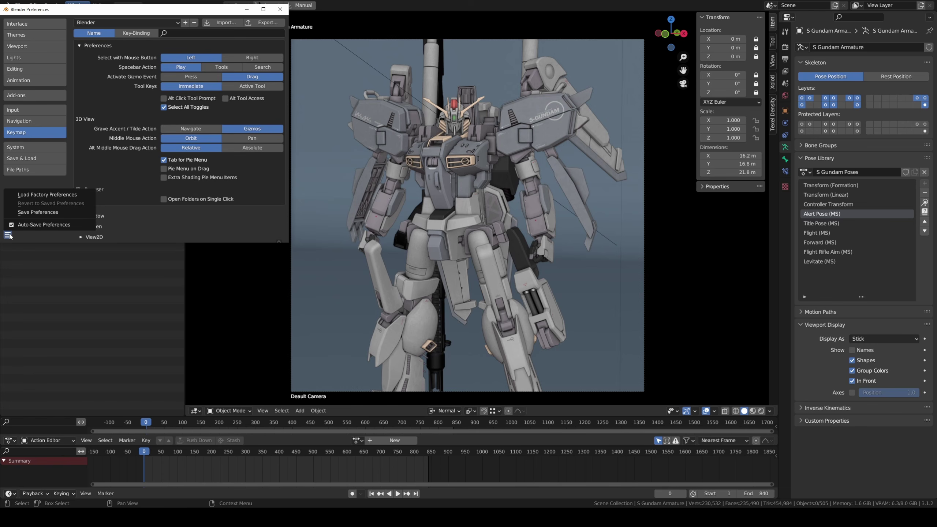
pyautogui.click(25, 213)
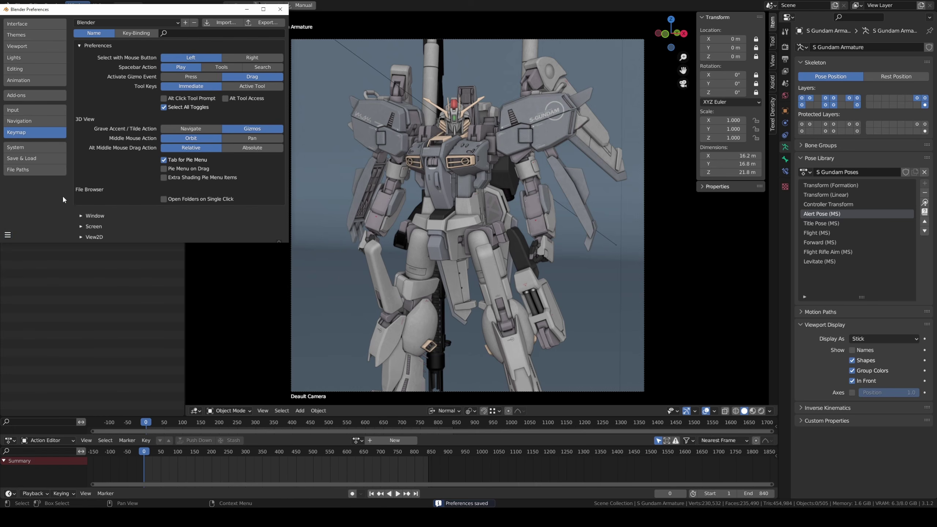
pyautogui.click(280, 9)
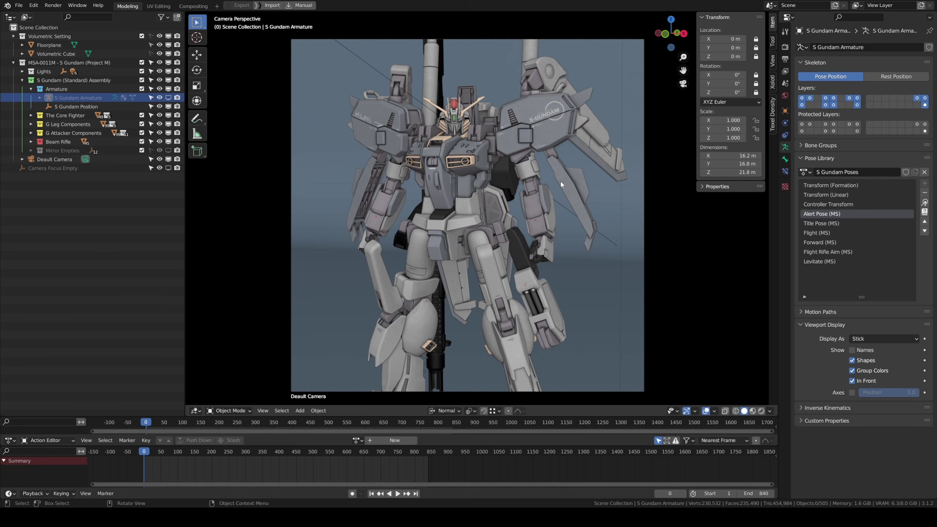
# Step: Show the S Gundam Armature in the viewport and select it
pyautogui.click(168, 98)
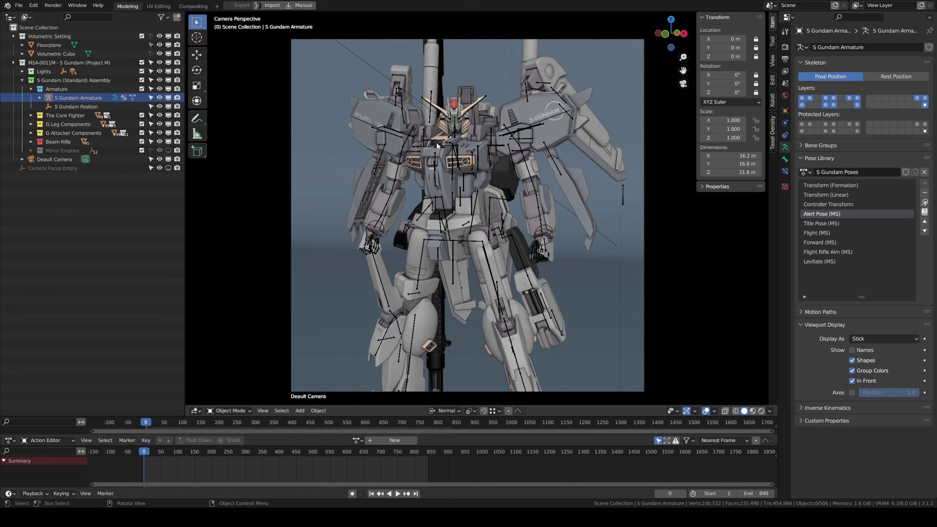
pyautogui.click(463, 151)
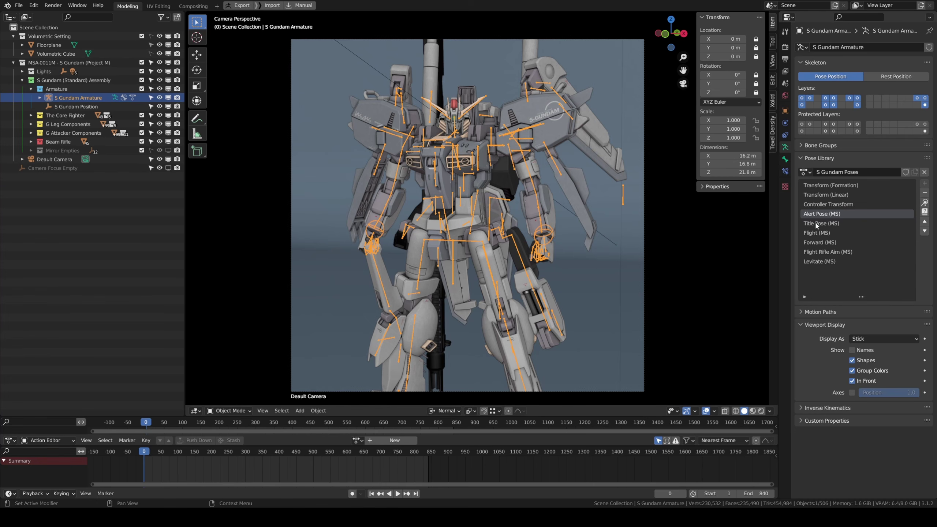
# Step: Apply the Title Pose, Flight, Controller Transform and Transform (Formation) library poses in turn, and return to Alert Pose (MS)
pyautogui.click(829, 223)
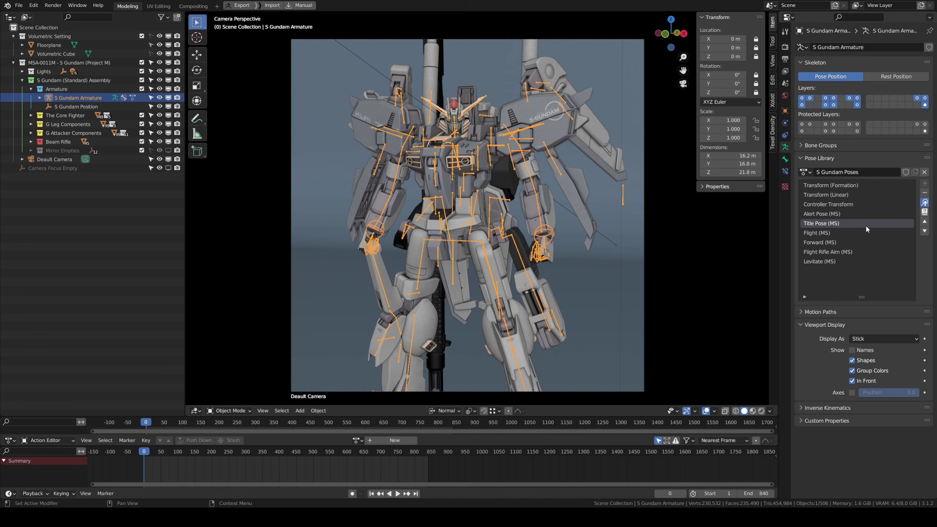
pyautogui.click(851, 231)
pyautogui.click(925, 203)
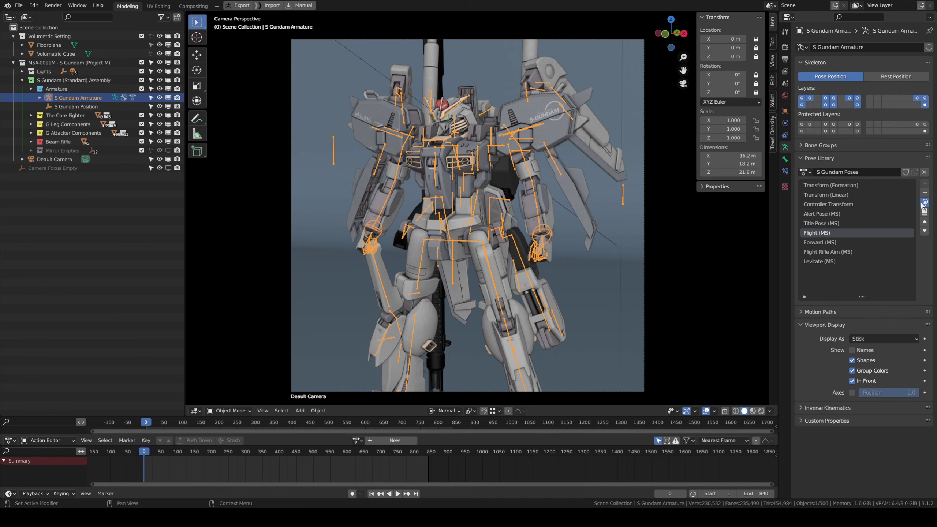
pyautogui.click(861, 204)
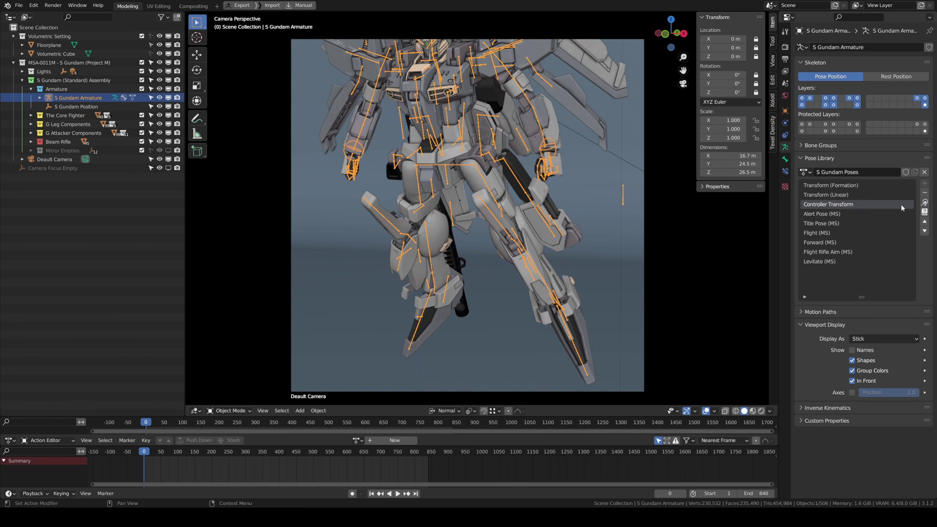
pyautogui.click(925, 203)
pyautogui.click(825, 187)
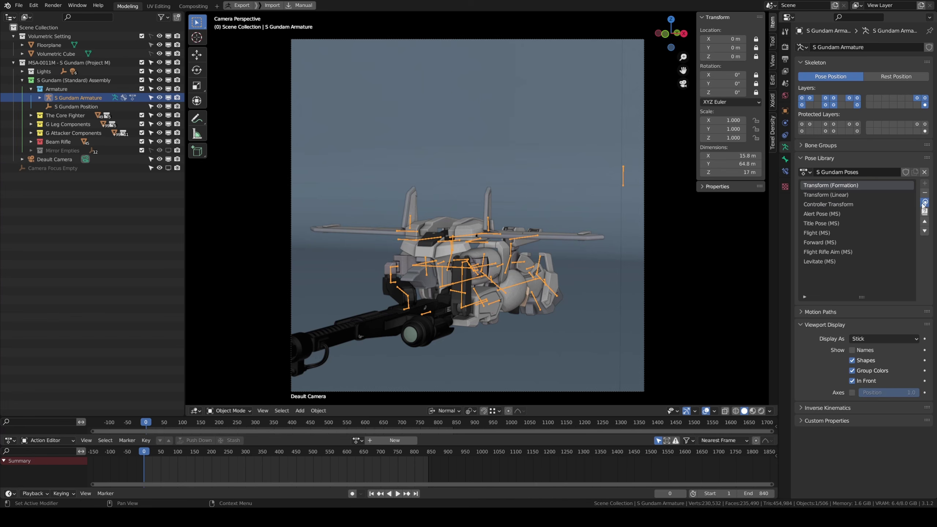
pyautogui.click(924, 202)
pyautogui.click(831, 215)
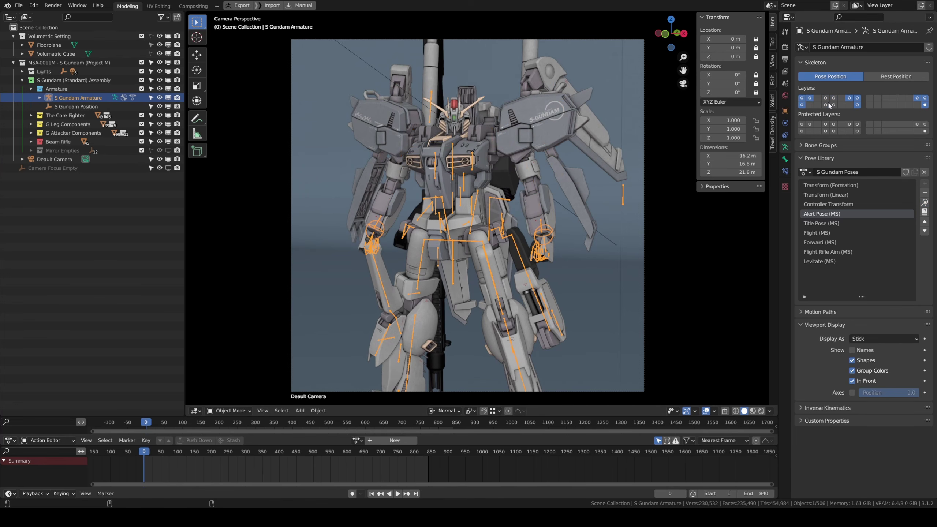
# Step: Turn off the armature's visible bone layers one by one, including those of the hands and legs
pyautogui.keyDown('shift'); pyautogui.click(850, 99); pyautogui.keyUp('shift')
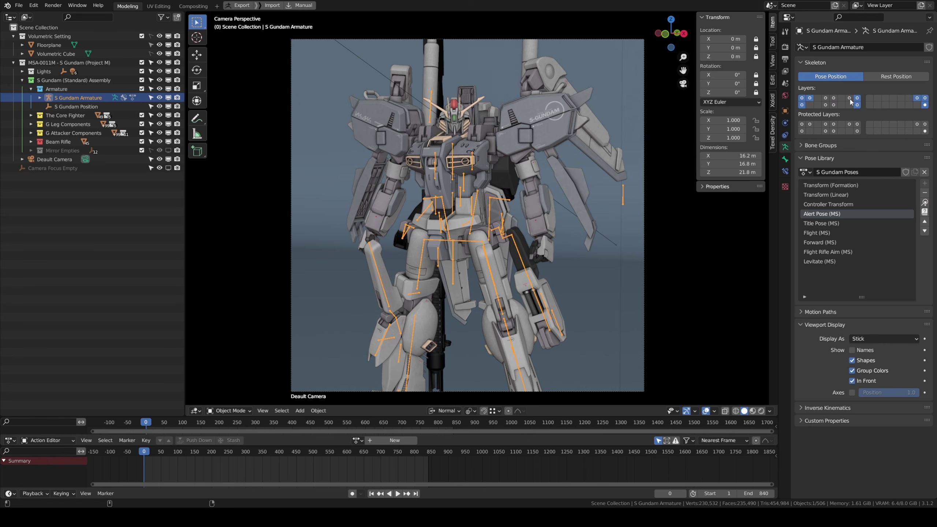
pyautogui.keyDown('shift'); pyautogui.click(857, 98); pyautogui.keyUp('shift')
pyautogui.keyDown('shift'); pyautogui.click(858, 105); pyautogui.keyUp('shift')
pyautogui.keyDown('shift'); pyautogui.click(810, 98); pyautogui.keyUp('shift')
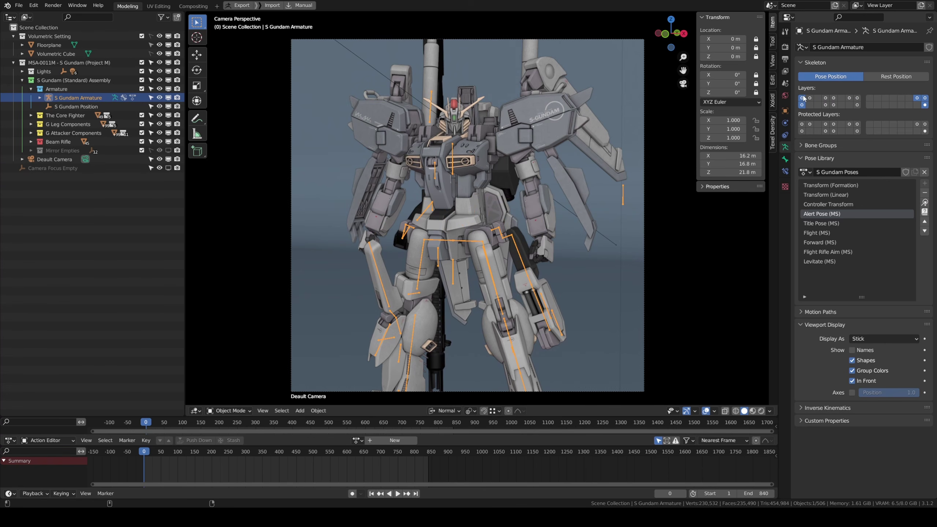
pyautogui.keyDown('shift'); pyautogui.click(803, 98); pyautogui.keyUp('shift')
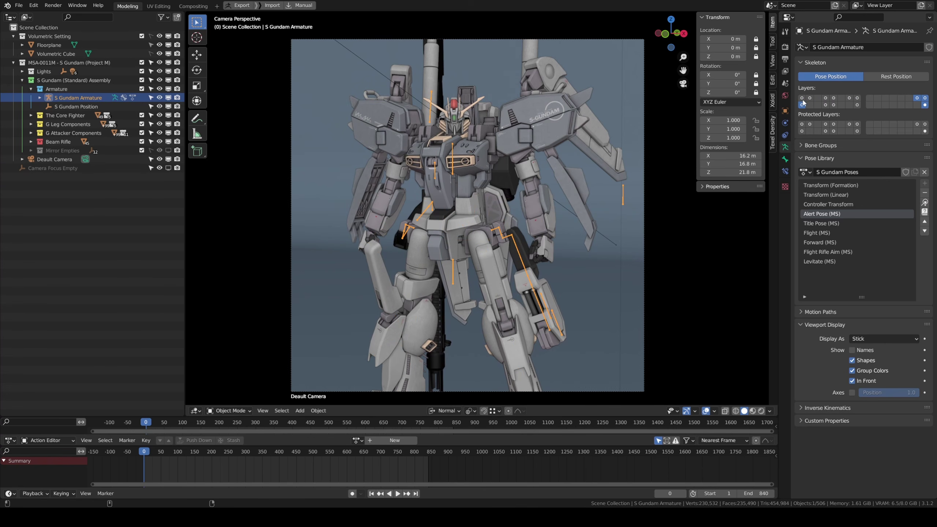
pyautogui.keyDown('shift'); pyautogui.click(917, 98); pyautogui.keyUp('shift')
pyautogui.keyDown('shift'); pyautogui.click(917, 98); pyautogui.keyUp('shift')
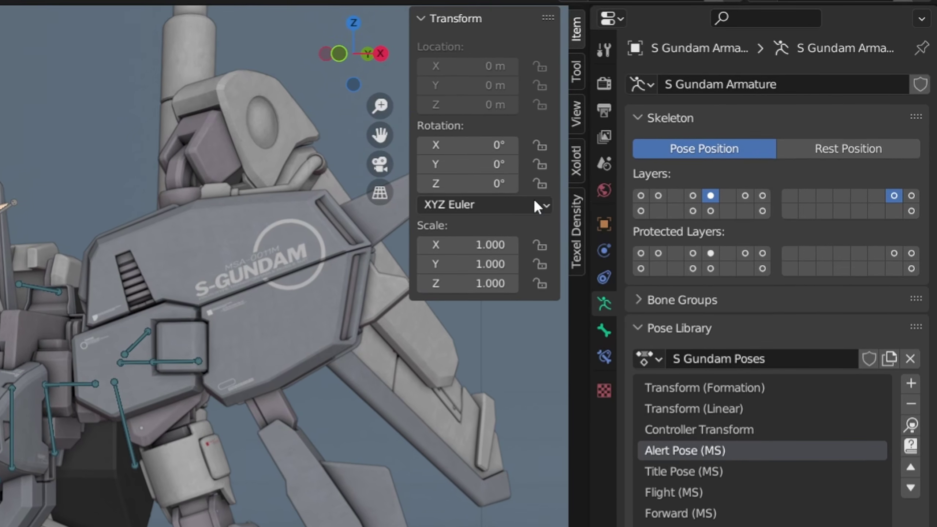
# Step: Set the selected bone's rotation mode to Quaternion (WXYZ) and switch it back to XYZ Euler
pyautogui.click(587, 178)
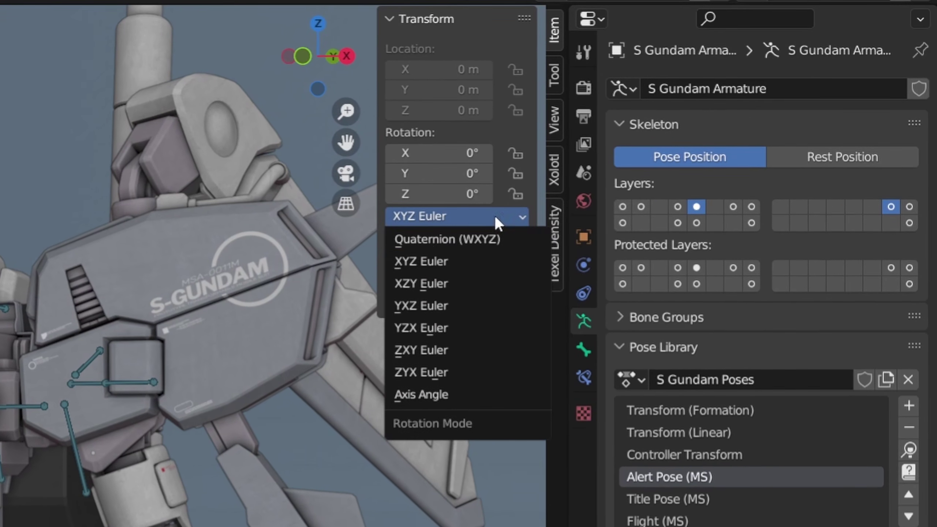
pyautogui.click(479, 239)
pyautogui.click(477, 232)
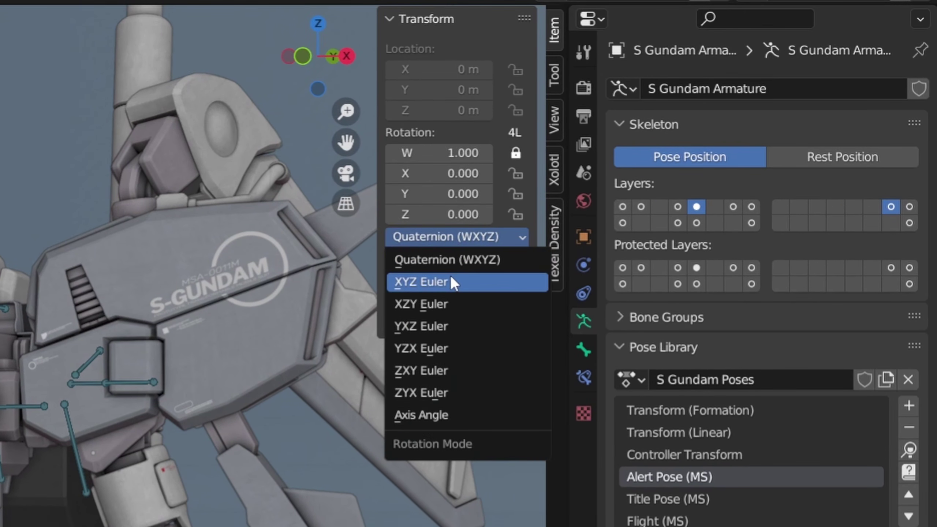
pyautogui.click(456, 282)
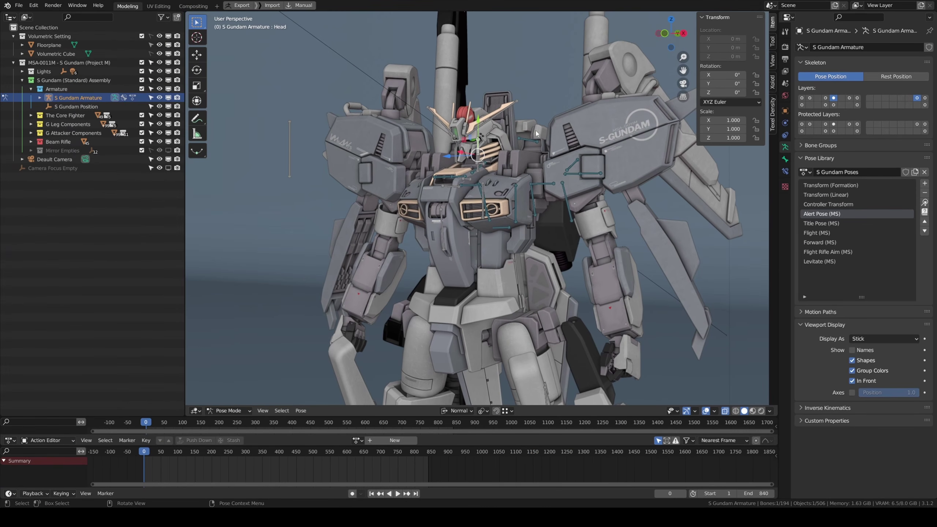
# Step: Examine the rotation locks of the Backpack.R and Backpack Swing.L bones and the constraint on the Head bone
pyautogui.moveTo(536, 131); pyautogui.dragTo(510, 140, button='middle')
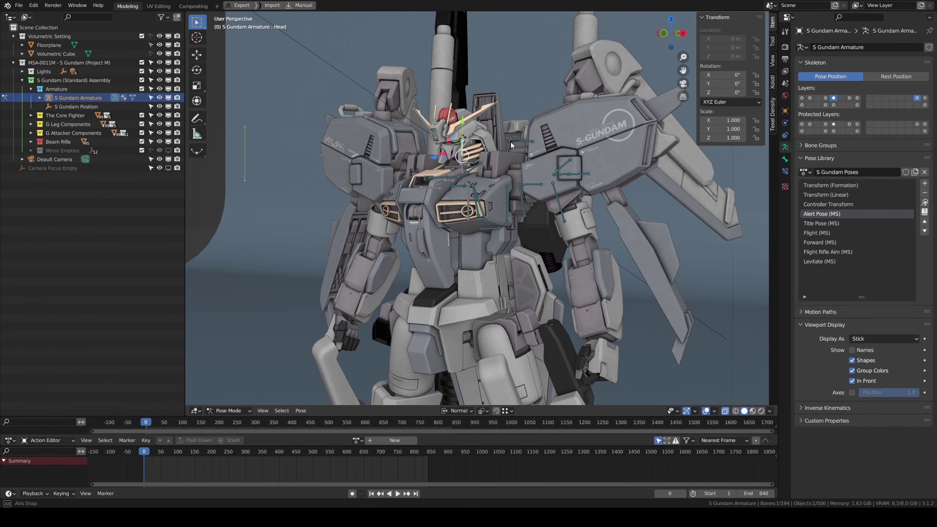
pyautogui.click(459, 185)
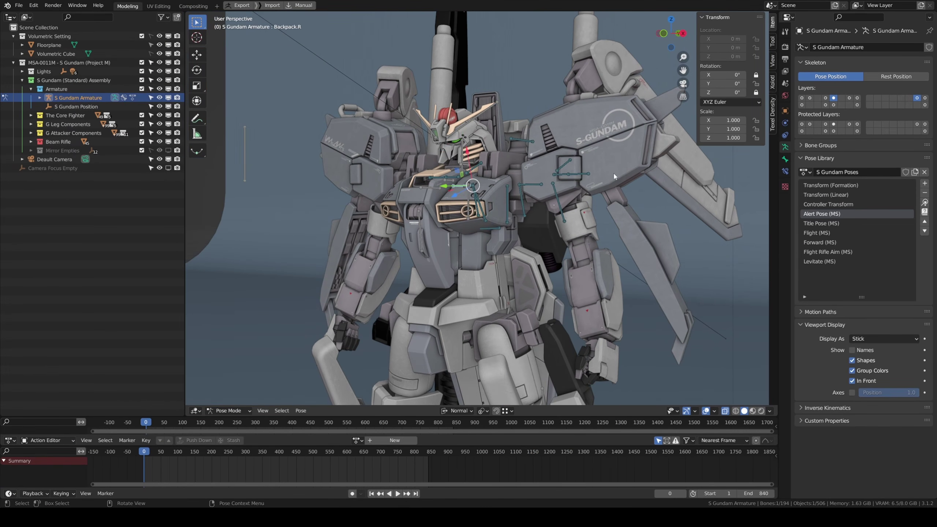
pyautogui.click(524, 211)
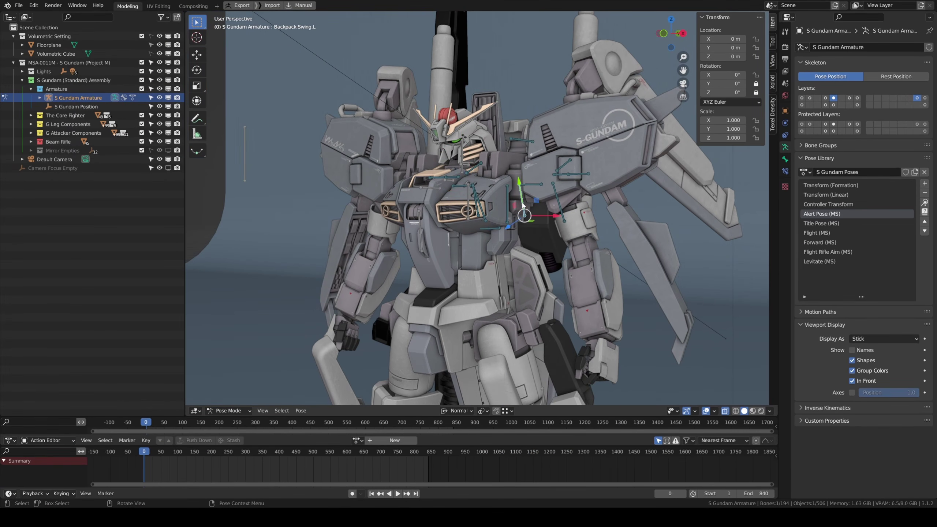
pyautogui.click(423, 187)
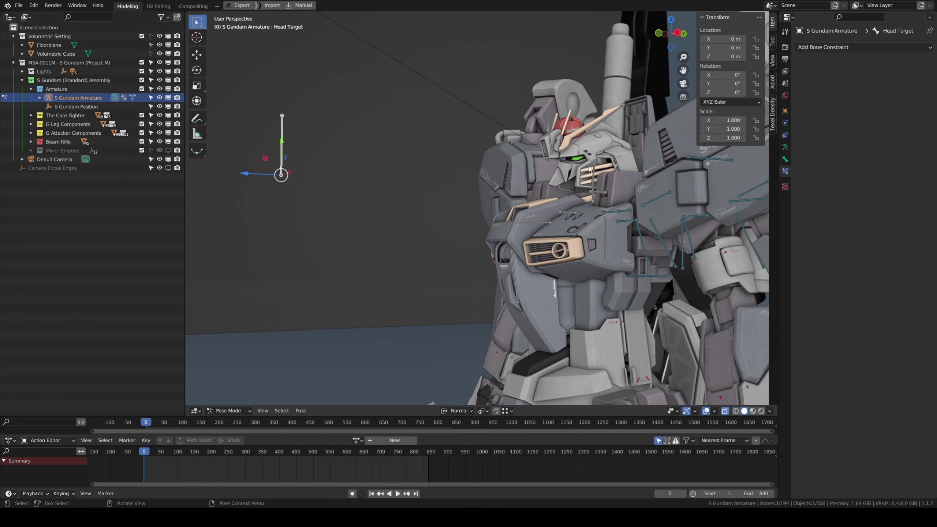
pyautogui.click(597, 170)
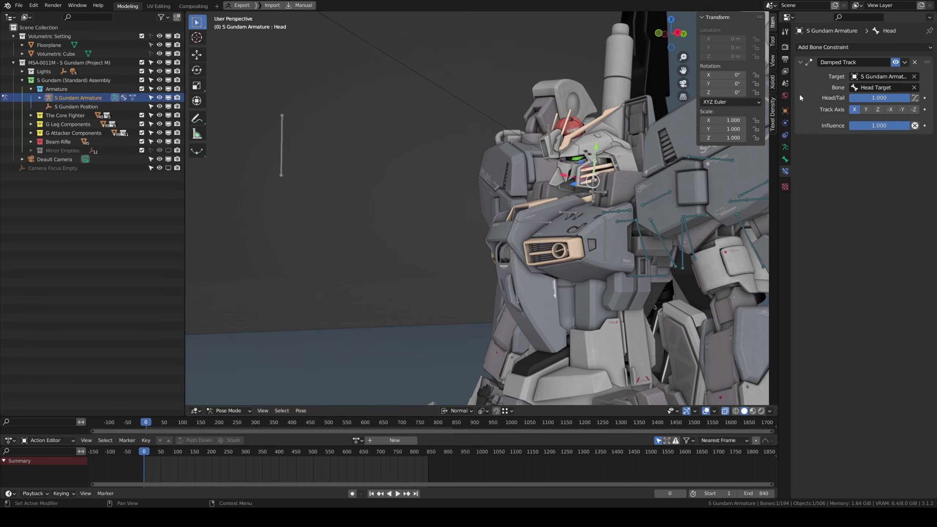
# Step: Move the Head Target bone about 1.16 m in X, 2.13 m in Y and 0.44 m in Z, and clear its rotation
pyautogui.click(282, 147)
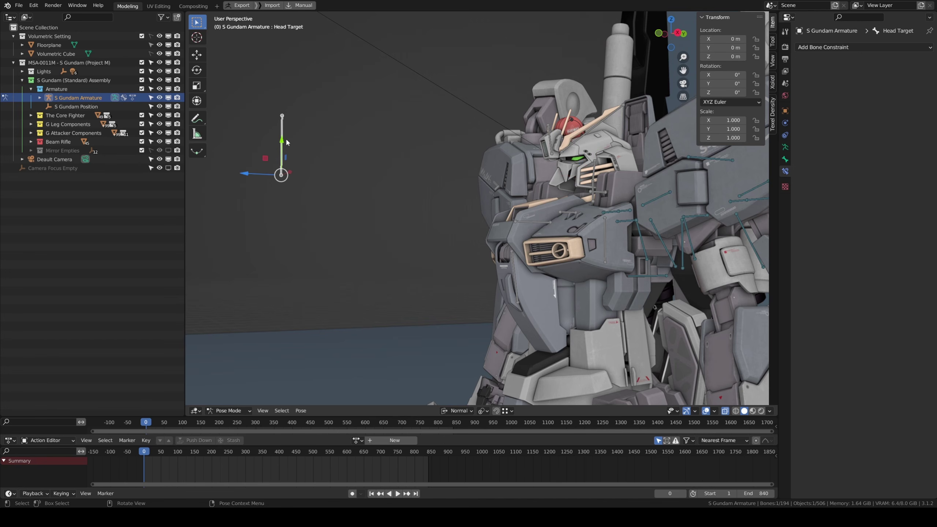
pyautogui.press('g')
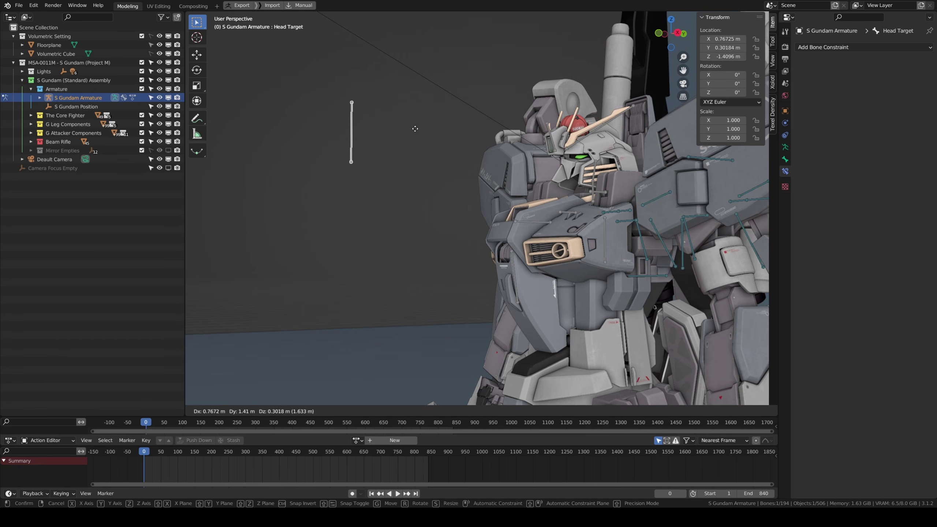
pyautogui.click(419, 132)
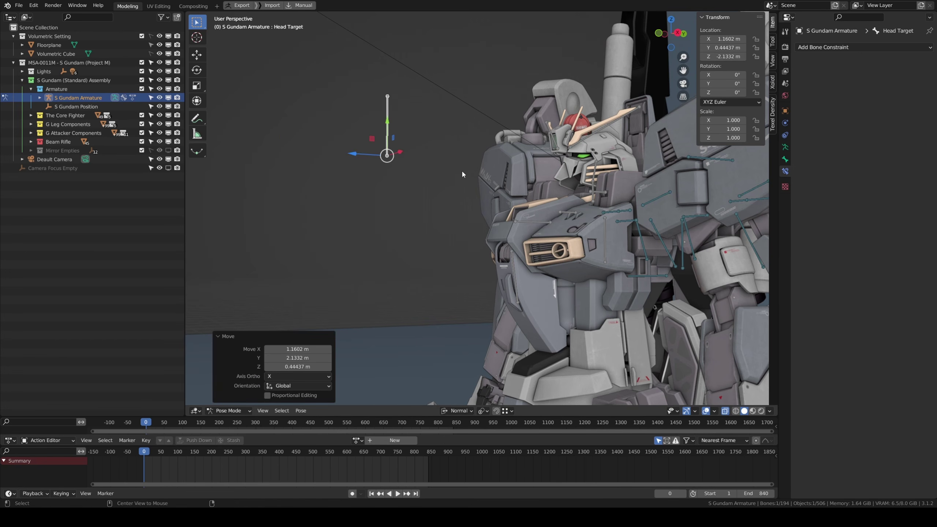
pyautogui.hotkey('alt', 'r')
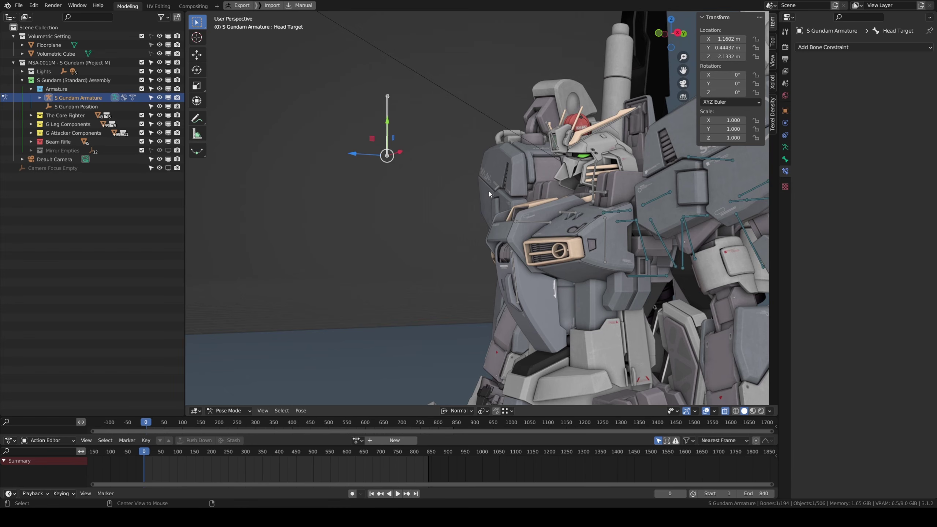
# Step: Clear the Head Target bone's location
pyautogui.hotkey('alt', 'g')
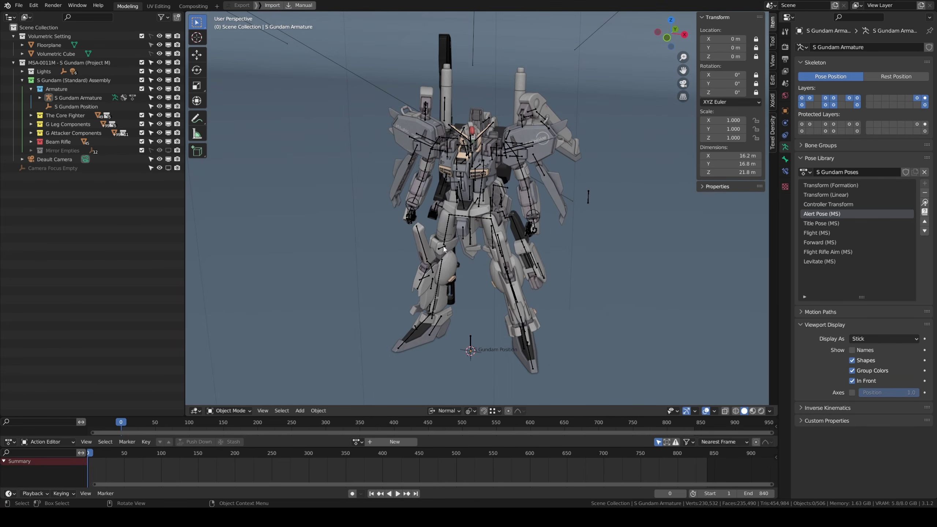
# Step: Assign the S Gundam Transformation Action (Controller) to the S Gundam Armature and play the animation
pyautogui.click(444, 250)
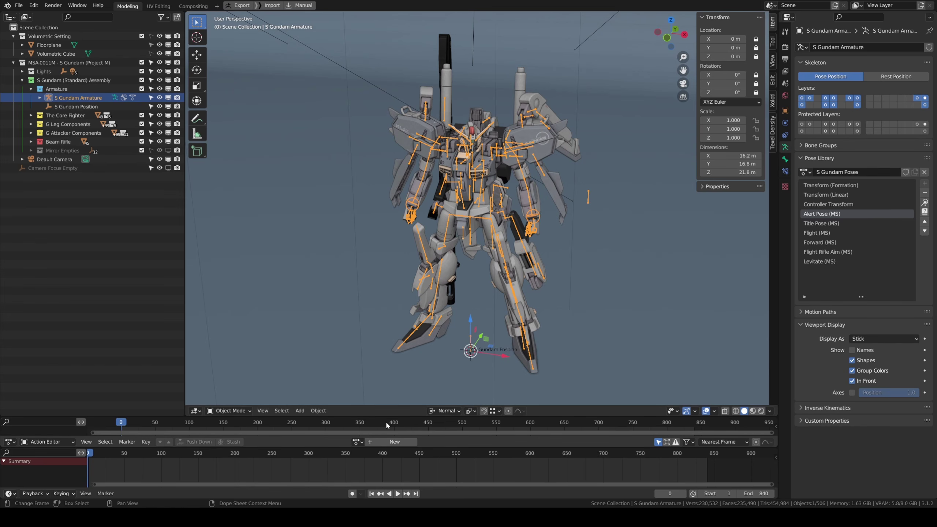
pyautogui.moveTo(390, 417); pyautogui.dragTo(388, 330)
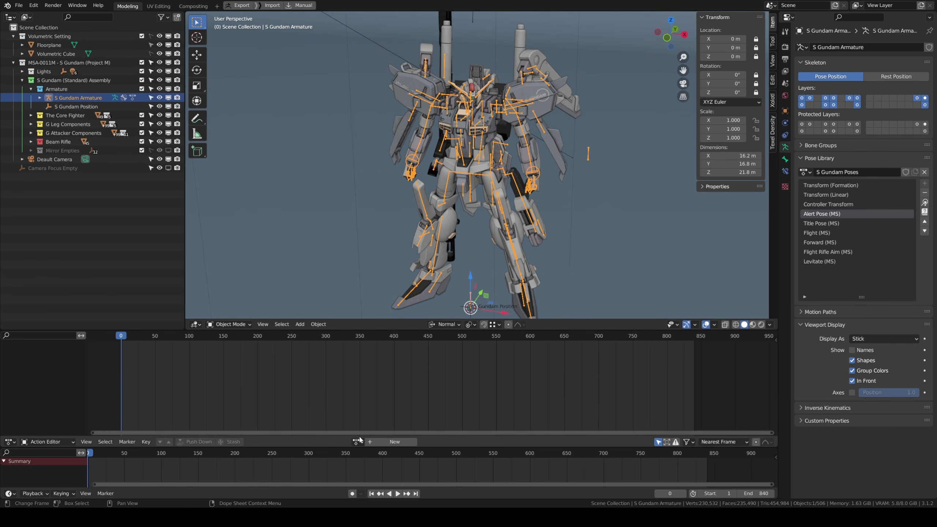
pyautogui.click(356, 443)
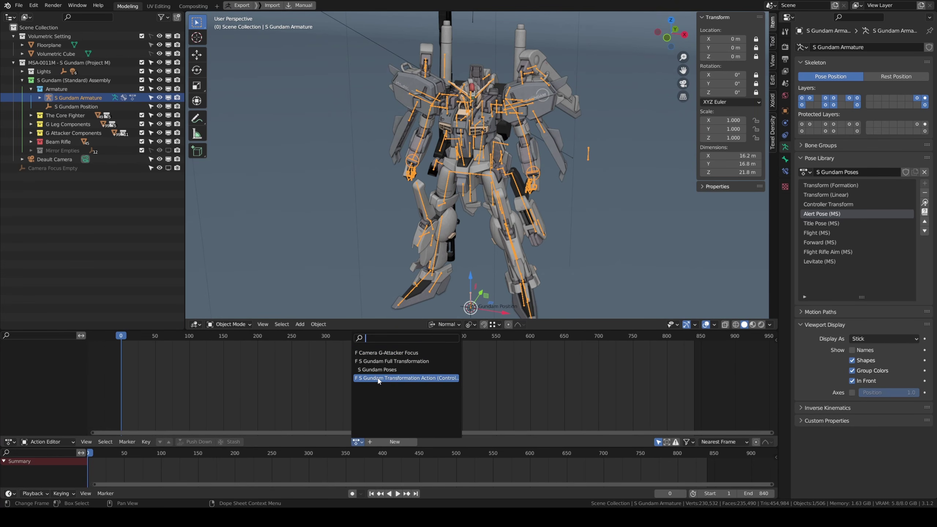
pyautogui.click(379, 378)
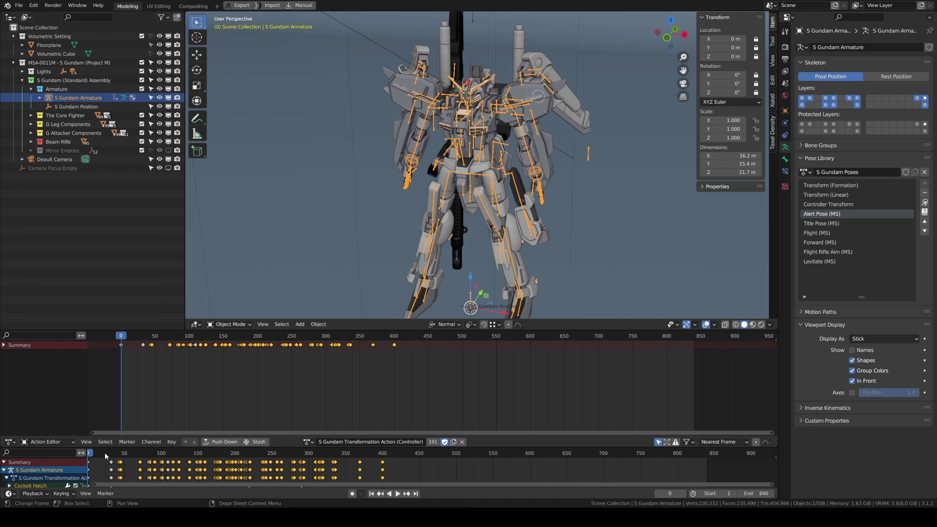
pyautogui.press('space')
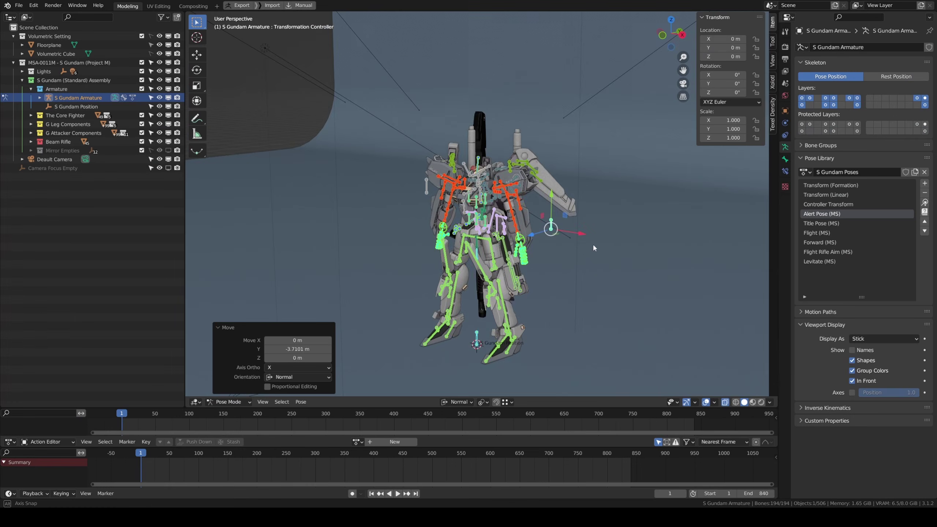
# Step: Show only the Transformation Controller's bone layer and move that bone about 4.59 m in negative Y
pyautogui.click(925, 98)
pyautogui.moveTo(542, 207); pyautogui.dragTo(560, 211, button='middle')
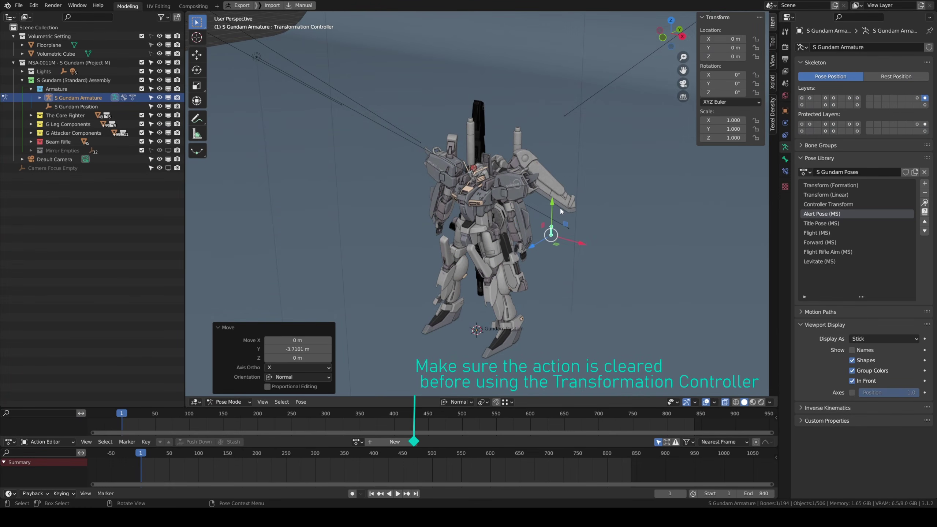
pyautogui.moveTo(553, 203); pyautogui.dragTo(551, 235)
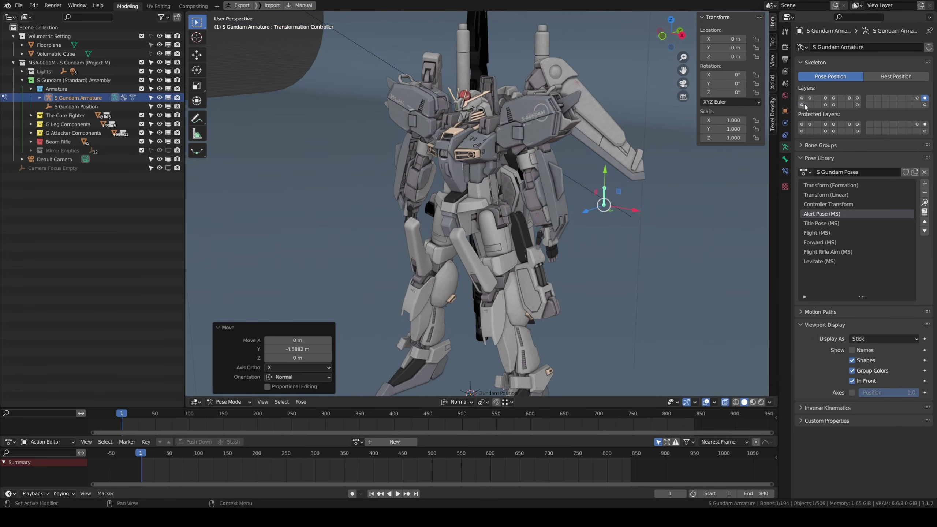
# Step: Show the armature's remaining body bone layers and inspect the Action constraint on the left forearm bone
pyautogui.keyDown('shift'); pyautogui.moveTo(804, 105); pyautogui.dragTo(857, 105); pyautogui.keyUp('shift')
pyautogui.keyDown('shift'); pyautogui.moveTo(834, 105); pyautogui.dragTo(826, 105); pyautogui.keyUp('shift')
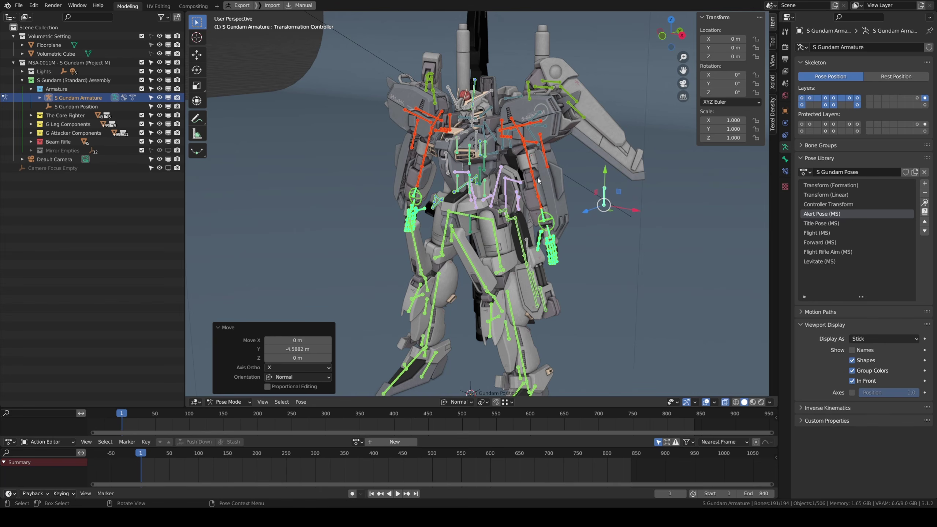
pyautogui.click(537, 179)
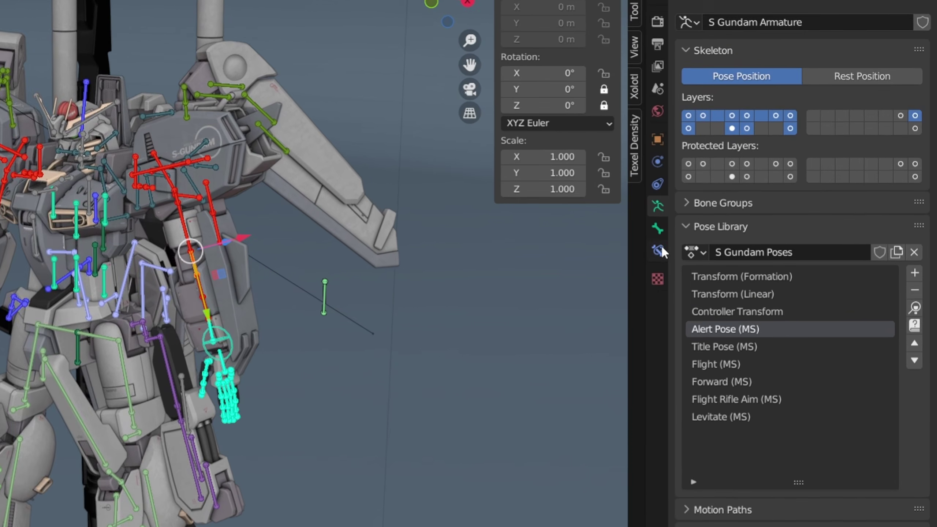
pyautogui.click(704, 221)
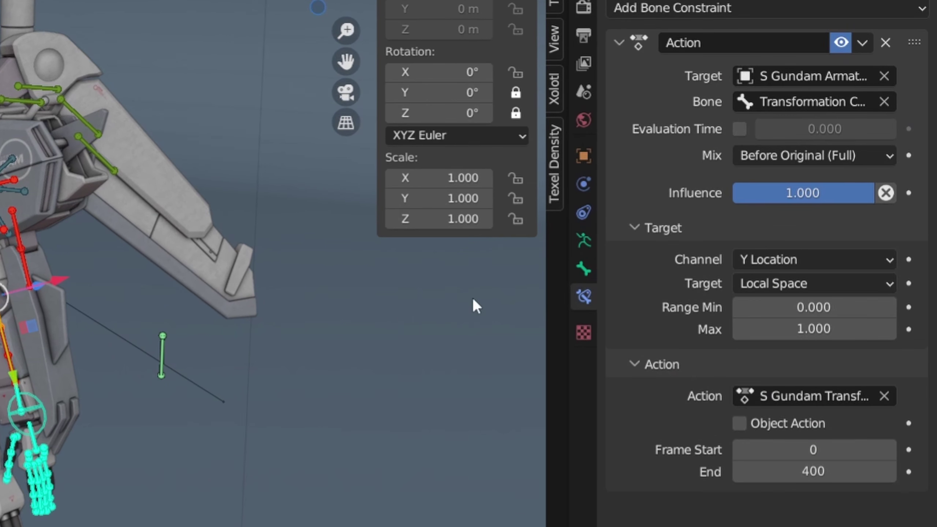
pyautogui.moveTo(335, 348); pyautogui.dragTo(294, 361, button='middle')
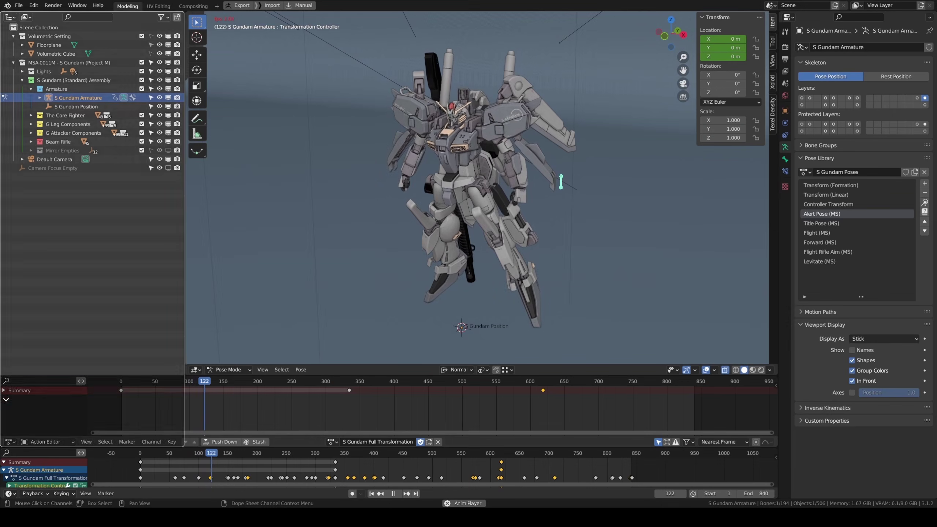
# Step: Add a Graph Editor above the timeline and fit the Transformation Controller's curves in it
pyautogui.click(10, 374)
pyautogui.click(122, 372)
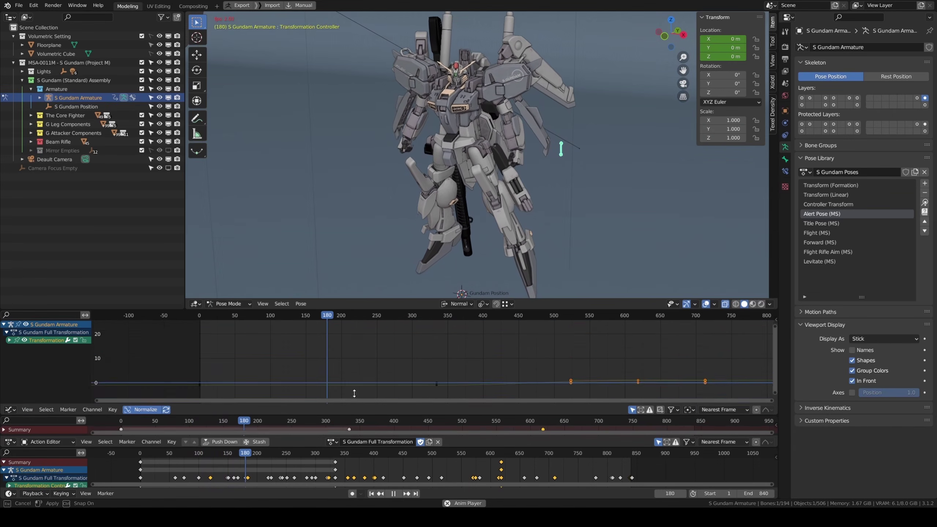
pyautogui.moveTo(707, 340); pyautogui.dragTo(661, 320, button='middle')
pyautogui.moveTo(776, 357); pyautogui.dragTo(775, 344)
pyautogui.moveTo(600, 380); pyautogui.dragTo(599, 406)
# Step: Check the Limit Location constraint on the Transformation Controller bone and return to the armature's data properties
pyautogui.click(786, 171)
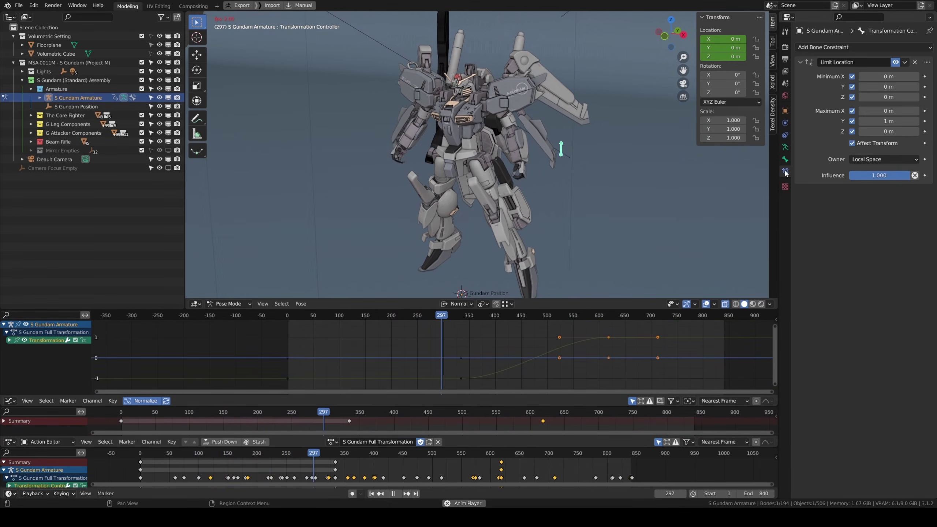
pyautogui.click(785, 146)
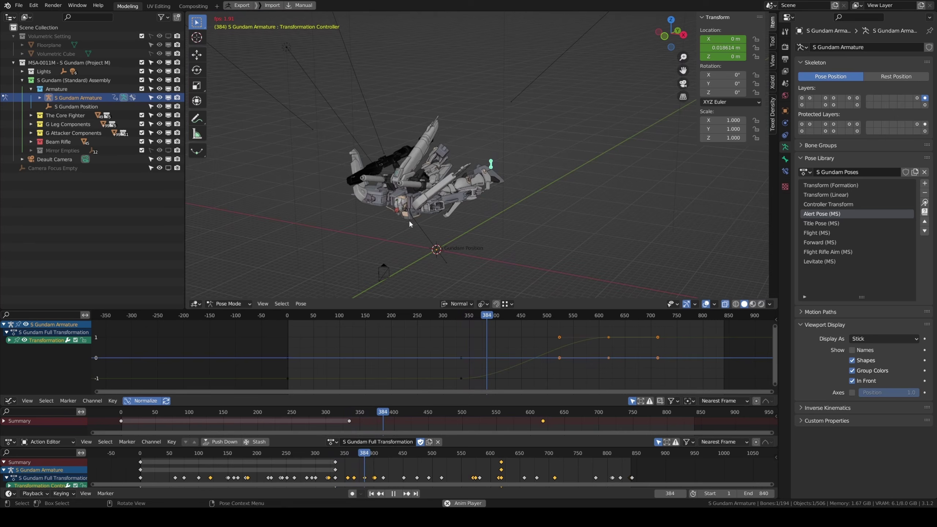
# Step: Watch the full transformation animation play from several angles, toggling the viewport overlays
pyautogui.moveTo(409, 219); pyautogui.dragTo(573, 159, button='middle')
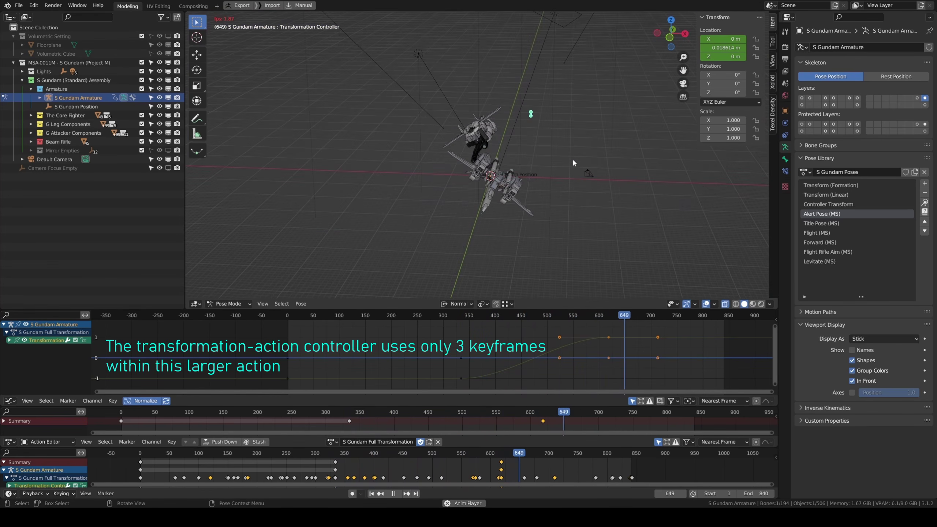
pyautogui.scroll(3, 572, 159)
pyautogui.click(706, 304)
pyautogui.moveTo(594, 234); pyautogui.dragTo(560, 168, button='middle')
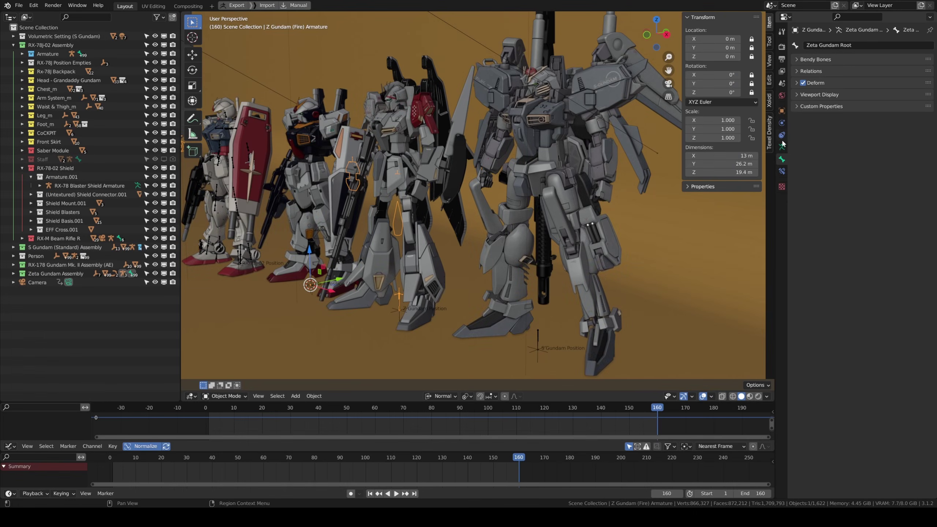
# Step: Put the S Gundam armature into Pose Mode in the scene with several Gundams and frame its MasterBase bone
pyautogui.click(782, 148)
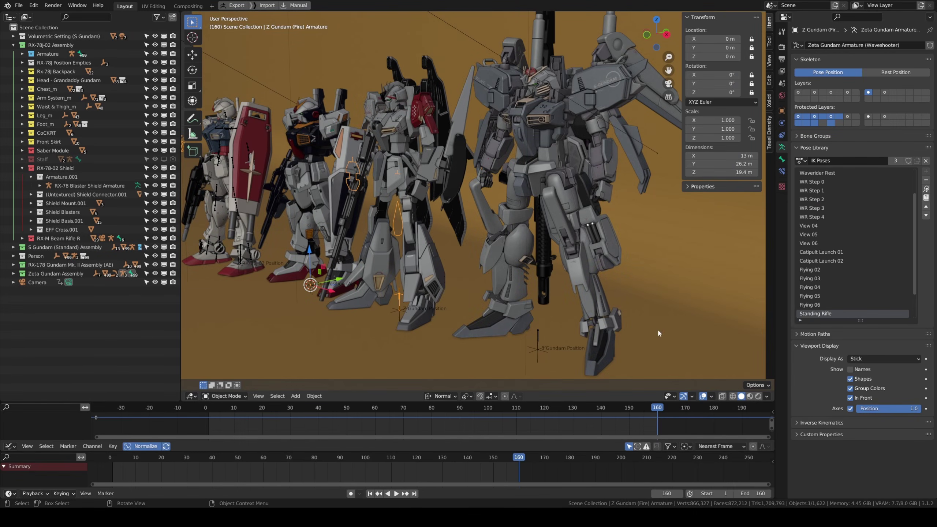
pyautogui.click(537, 339)
pyautogui.hotkey('ctrl', 'Tab')
pyautogui.scroll(-2, 538, 339)
pyautogui.moveTo(531, 278); pyautogui.dragTo(534, 273, button='middle')
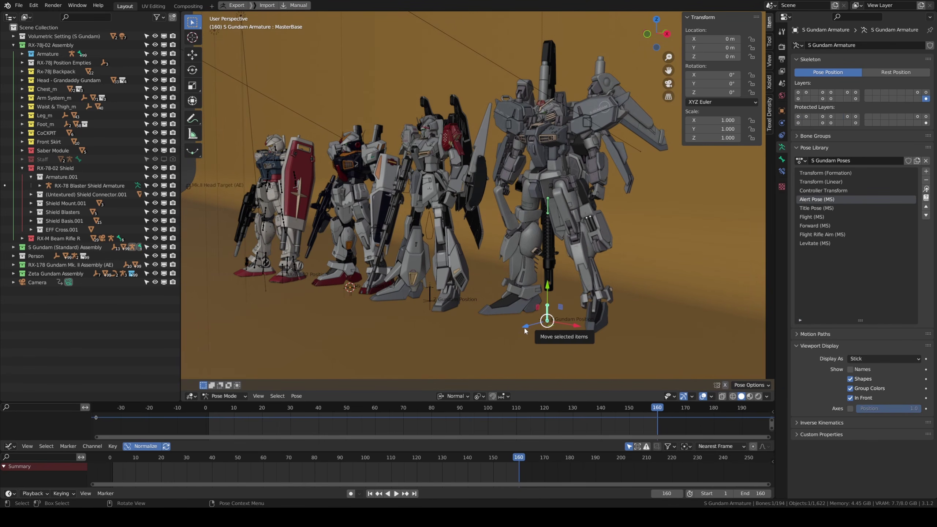
pyautogui.click(503, 322)
pyautogui.moveTo(503, 321); pyautogui.dragTo(482, 317, button='middle')
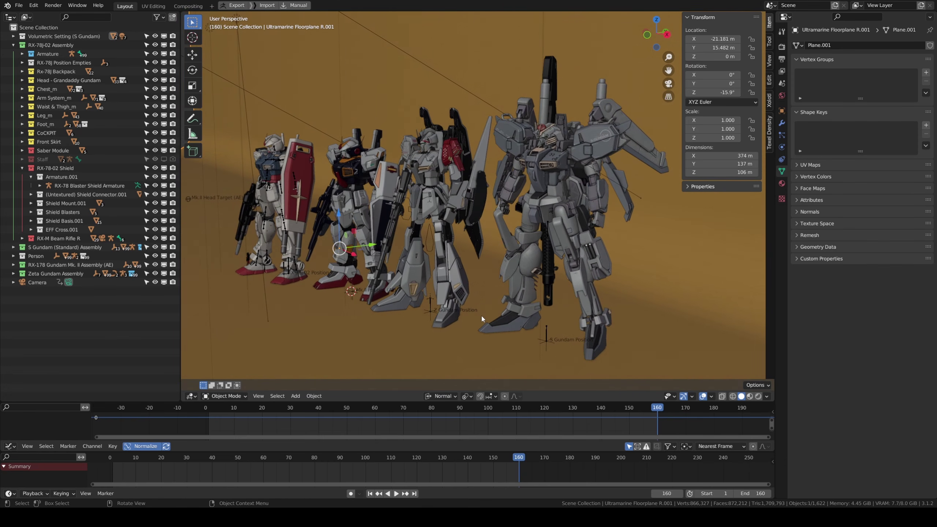
pyautogui.click(545, 335)
pyautogui.hotkey('ctrl', 'Tab')
pyautogui.press('KP_Decimal')
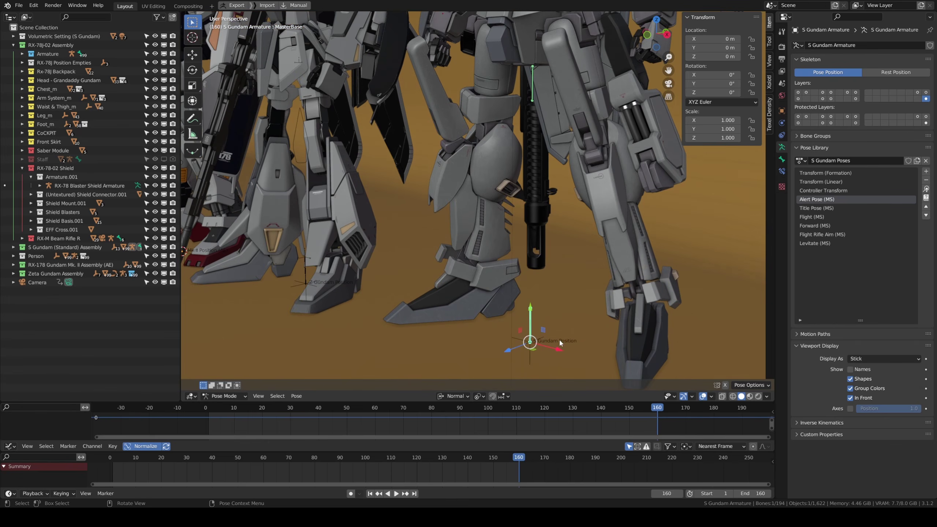
pyautogui.moveTo(560, 311); pyautogui.dragTo(560, 301, button='middle')
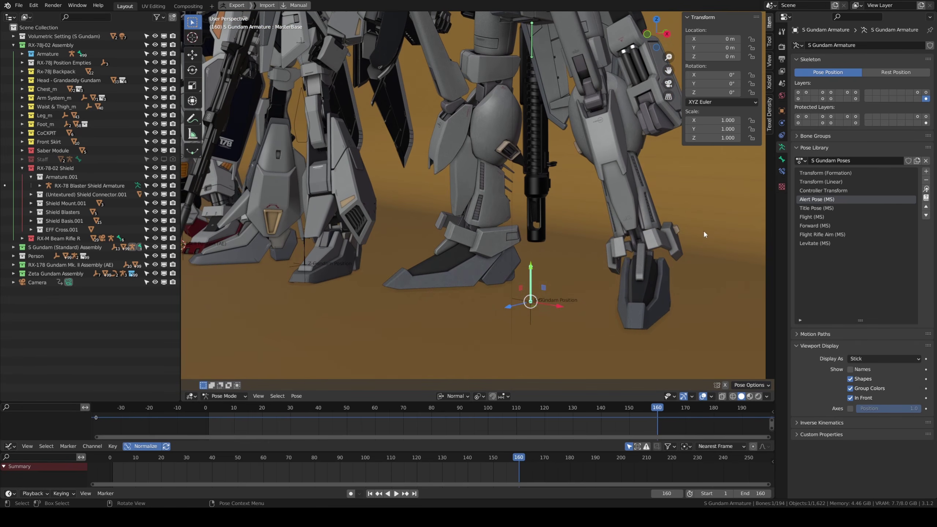
# Step: Examine the parent relations of the MasterBase, RootBone, Chest Core Base and Pelvis bones
pyautogui.click(781, 172)
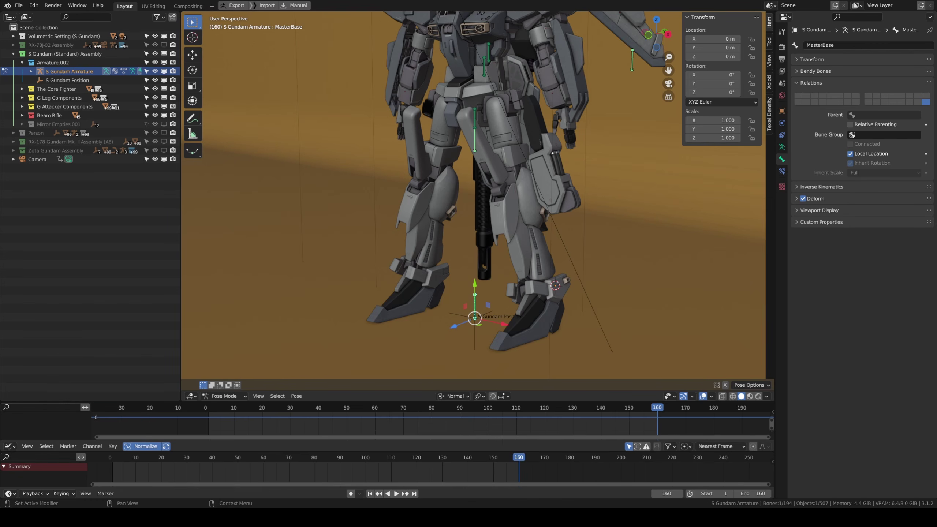
pyautogui.click(474, 139)
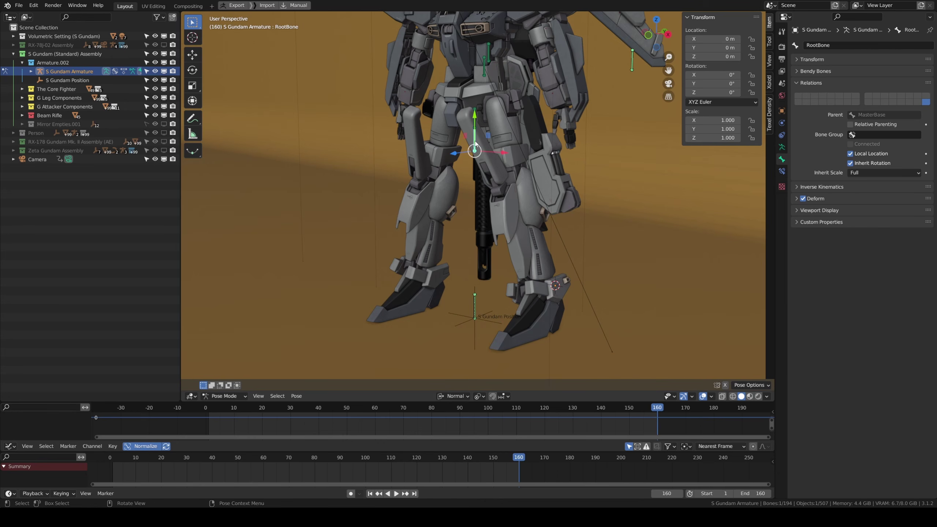
pyautogui.scroll(2, 505, 103)
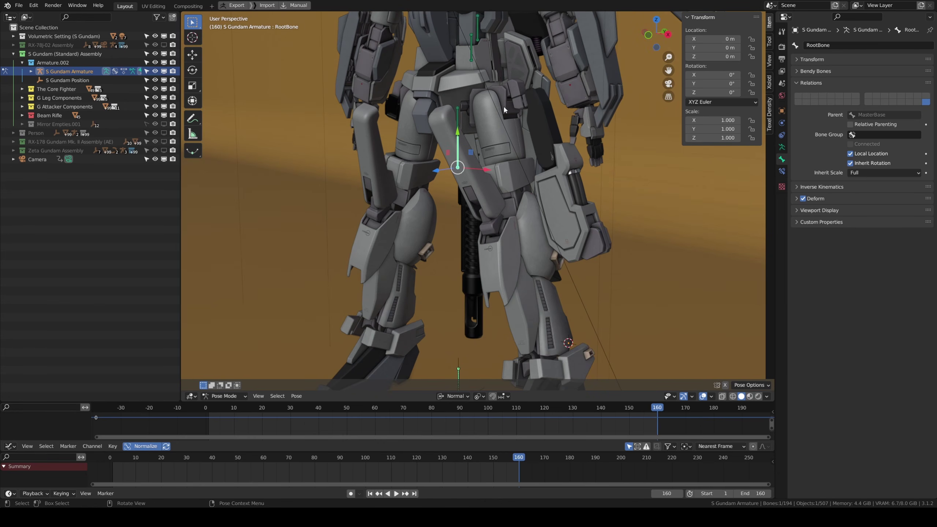
pyautogui.moveTo(512, 115); pyautogui.dragTo(531, 115, button='middle')
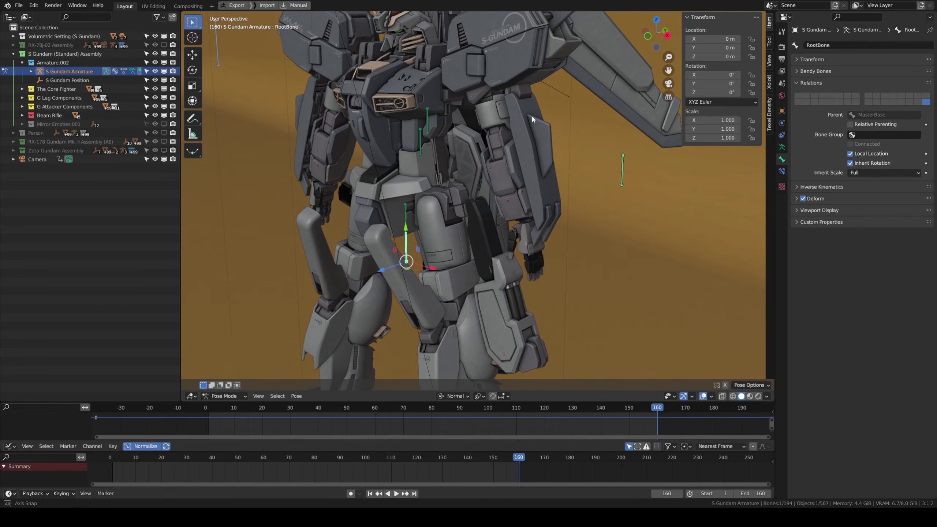
pyautogui.click(405, 221)
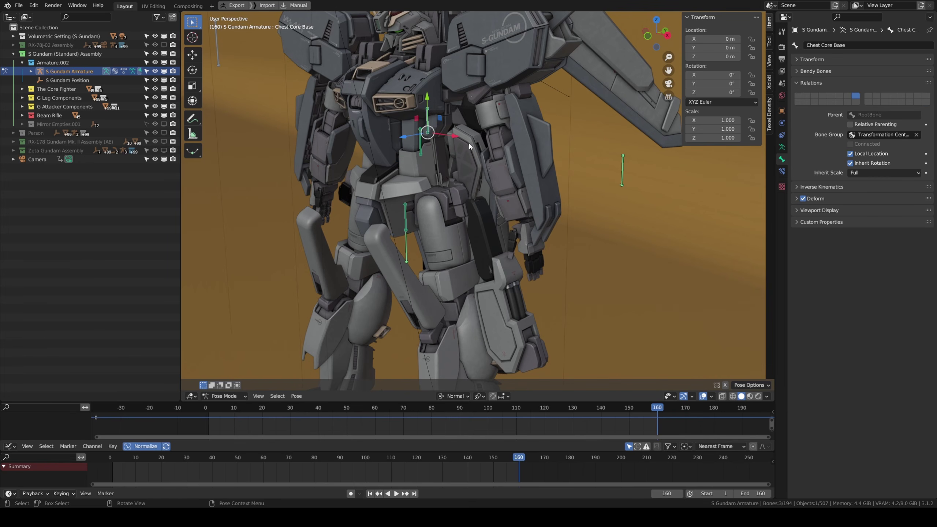
pyautogui.scroll(-2, 470, 146)
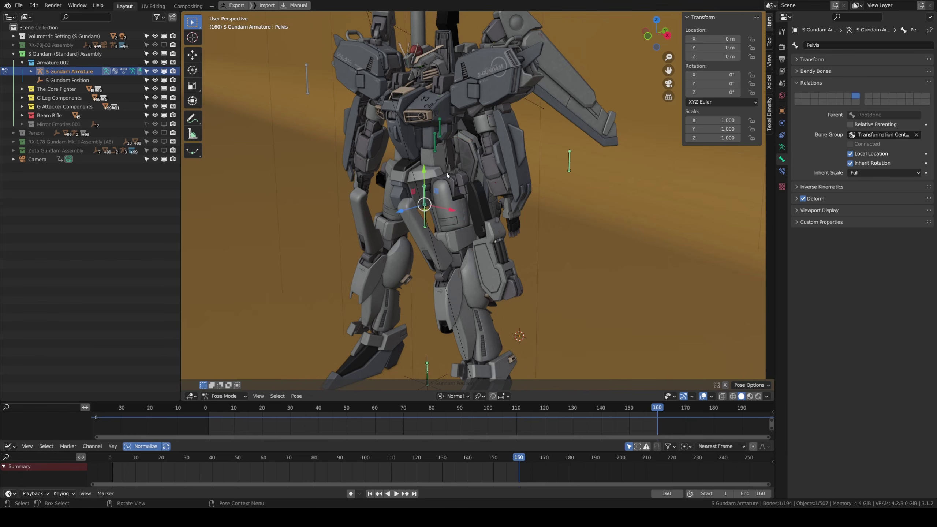
pyautogui.scroll(-3, 440, 138)
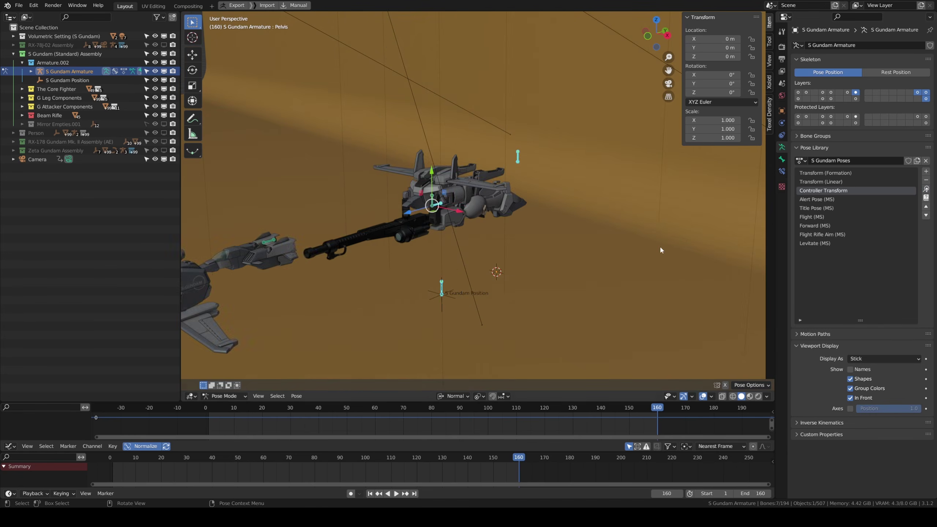
# Step: Move the Pelvis bone about 6.97 m in Z
pyautogui.press('g')
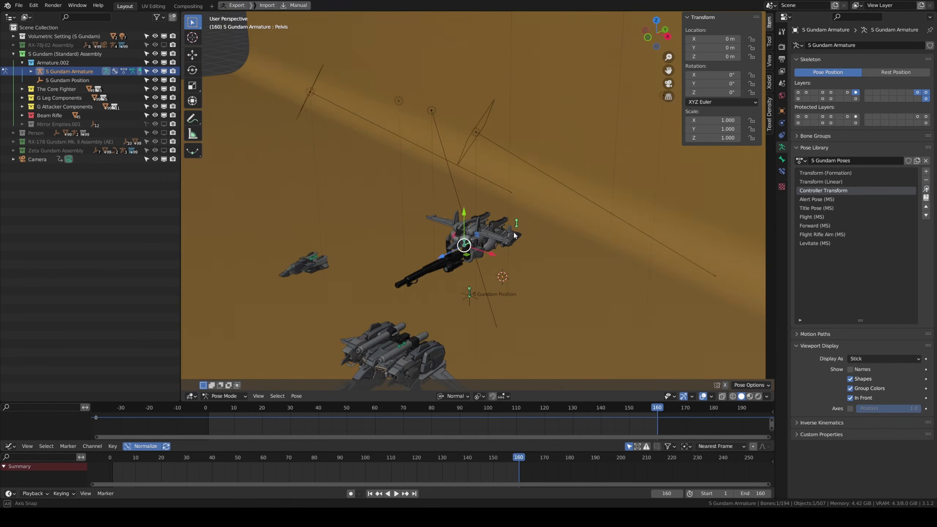
pyautogui.click(388, 350)
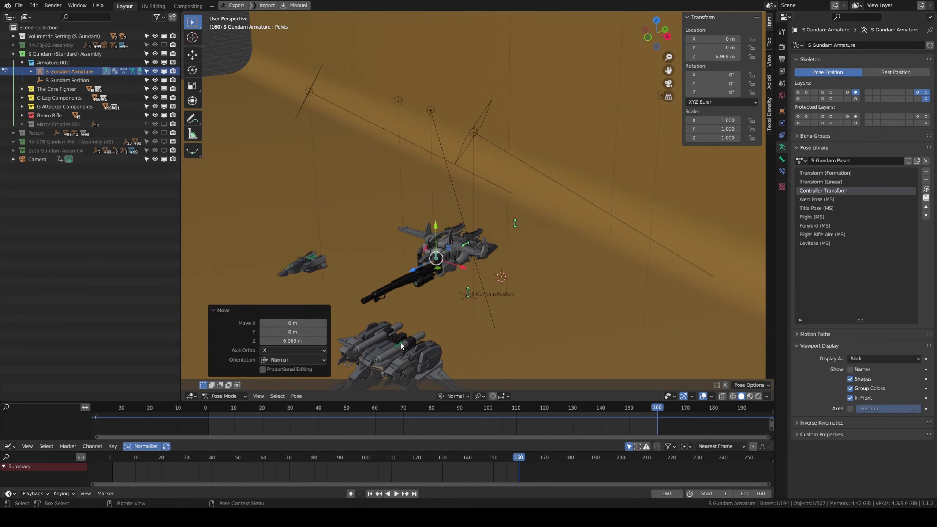
# Step: Move the S Gundam Position empty about 20.5 m in negative Y and rotate it about its Y axis
pyautogui.press('g')
pyautogui.press('y')
pyautogui.press('y')
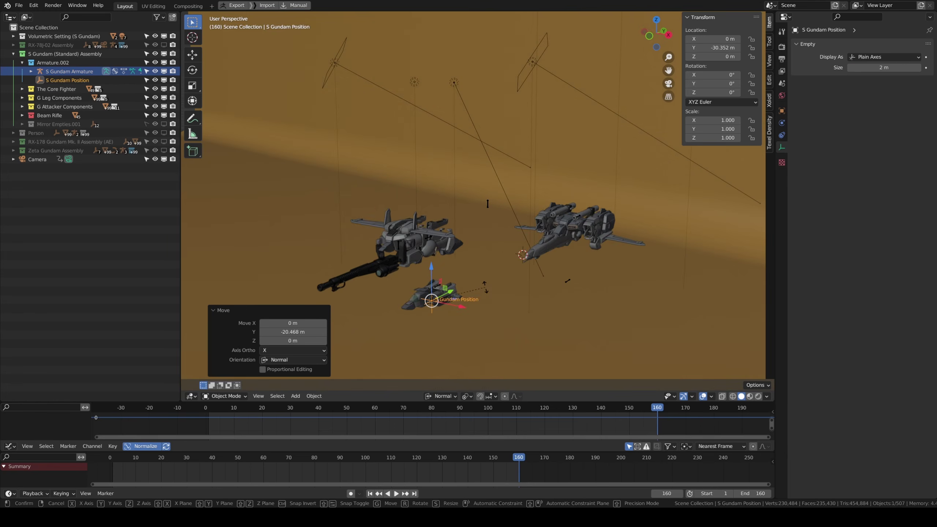
pyautogui.press('r')
pyautogui.press('y')
pyautogui.press('y')
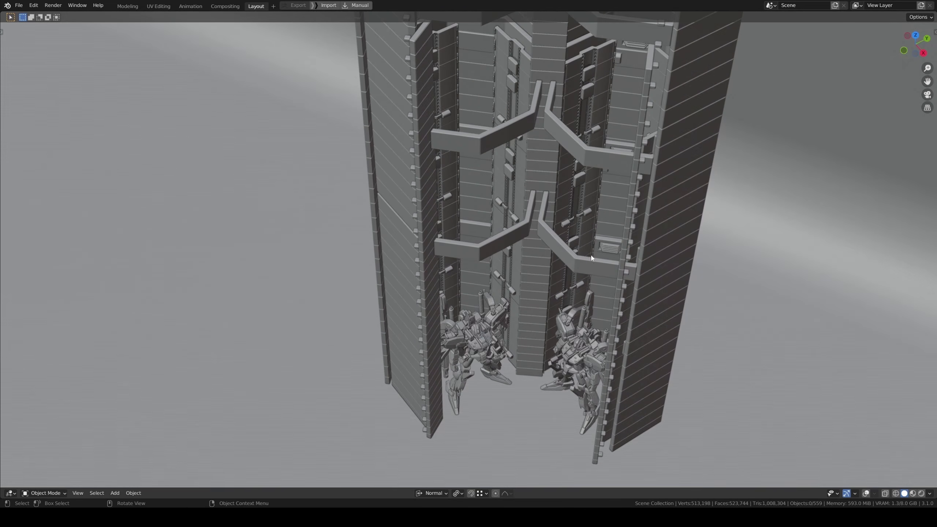
# Step: View the hangar scene and the Zaku II formation from other angles and through their scene cameras
pyautogui.moveTo(592, 258); pyautogui.dragTo(592, 214, button='middle')
pyautogui.press('KP_0')
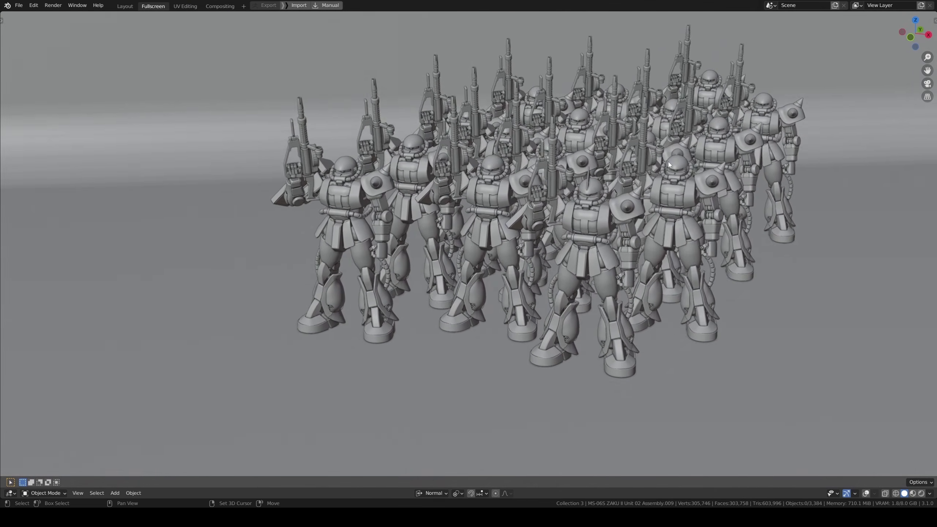
pyautogui.moveTo(670, 165)
pyautogui.mouseDown(button='middle')
pyautogui.moveTo(664, 194)
pyautogui.moveTo(672, 147)
pyautogui.mouseUp(button='middle')
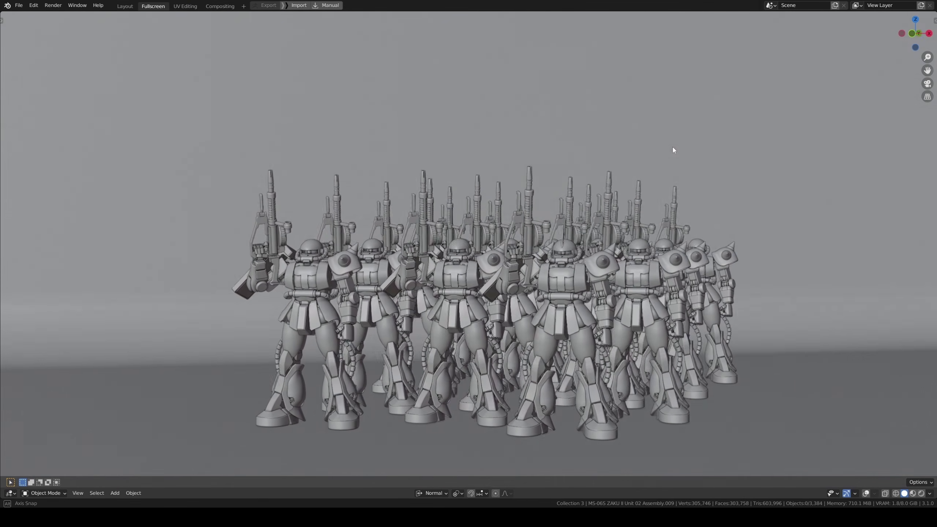
pyautogui.scroll(2, 669, 147)
pyautogui.press('KP_0')
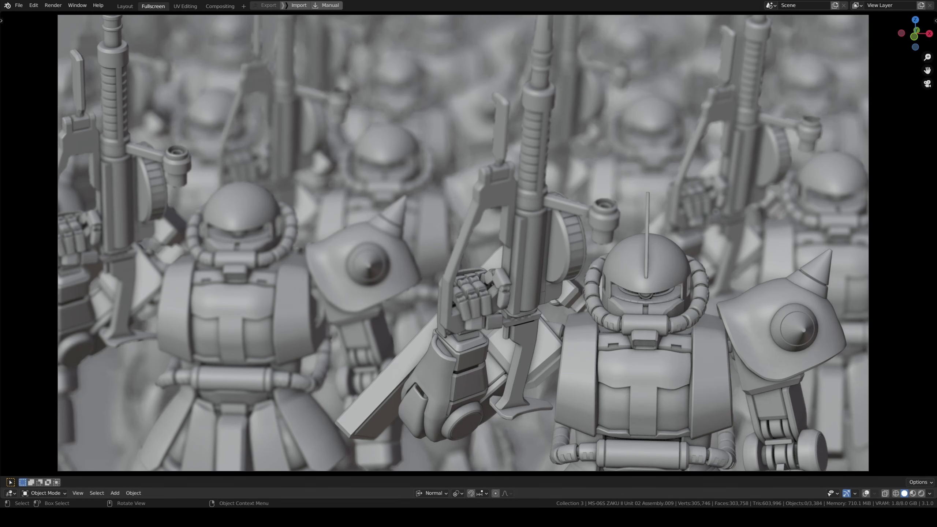